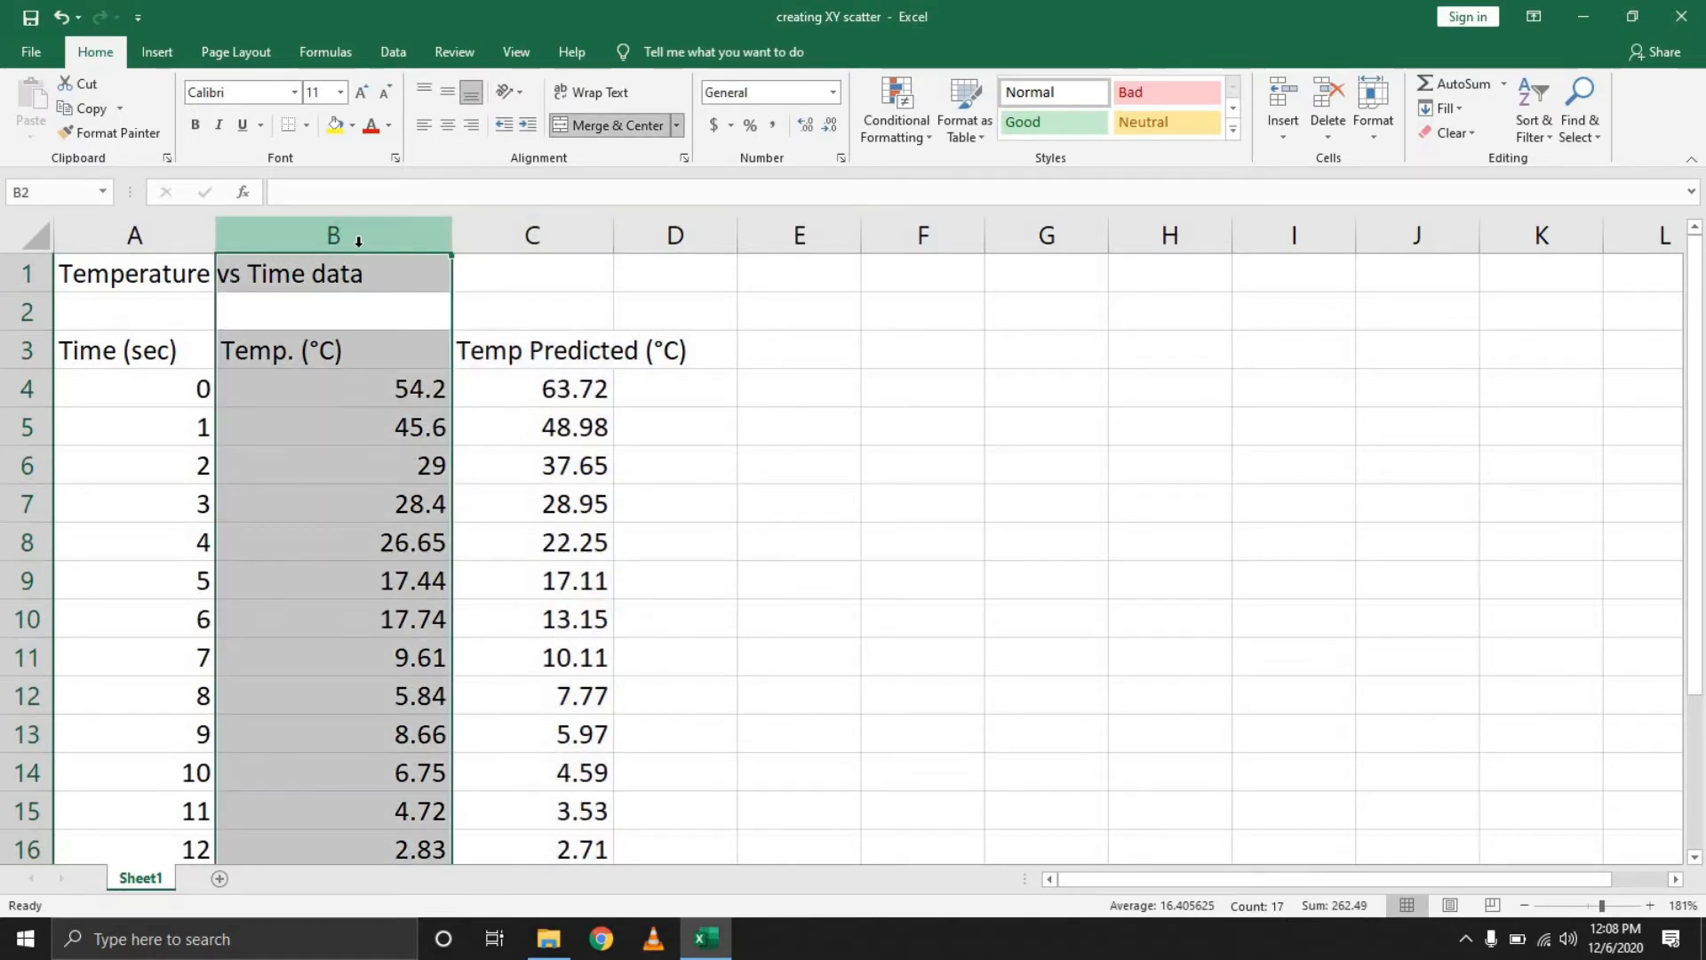
Examine the time, temperature and predicted temperature data in columns A to C
left_click(184, 393)
left_click_drag(179, 434, 222, 702)
scroll(198, 659, "down", 3)
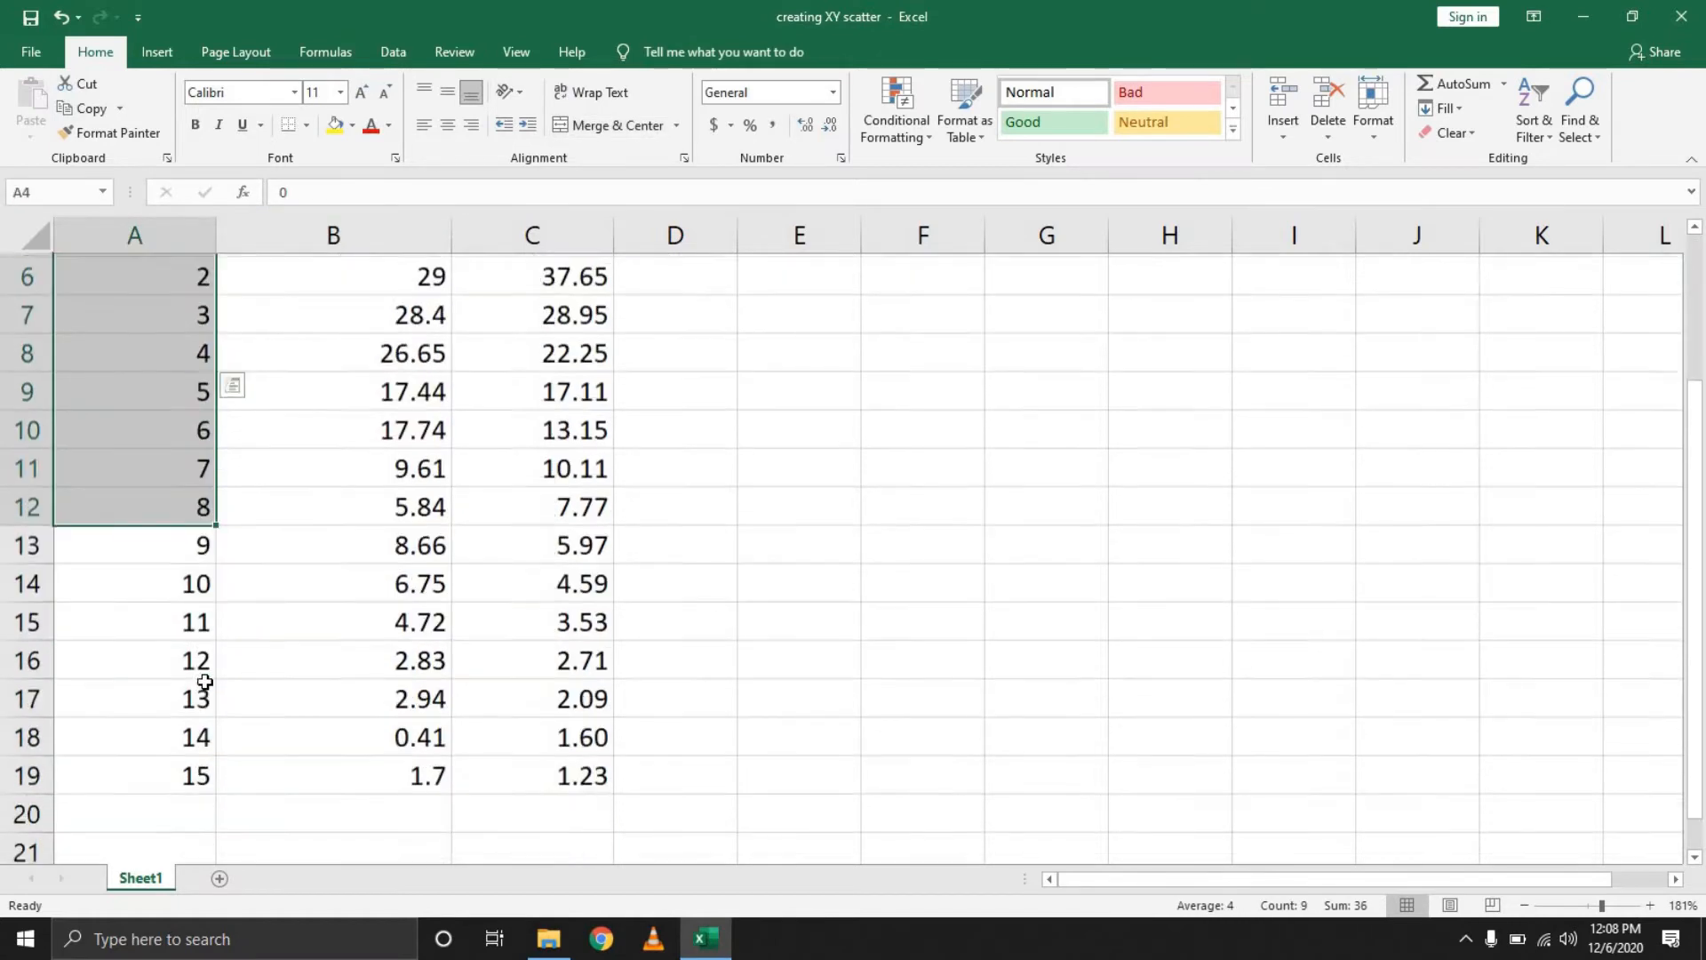
scroll(265, 544, "up", 3)
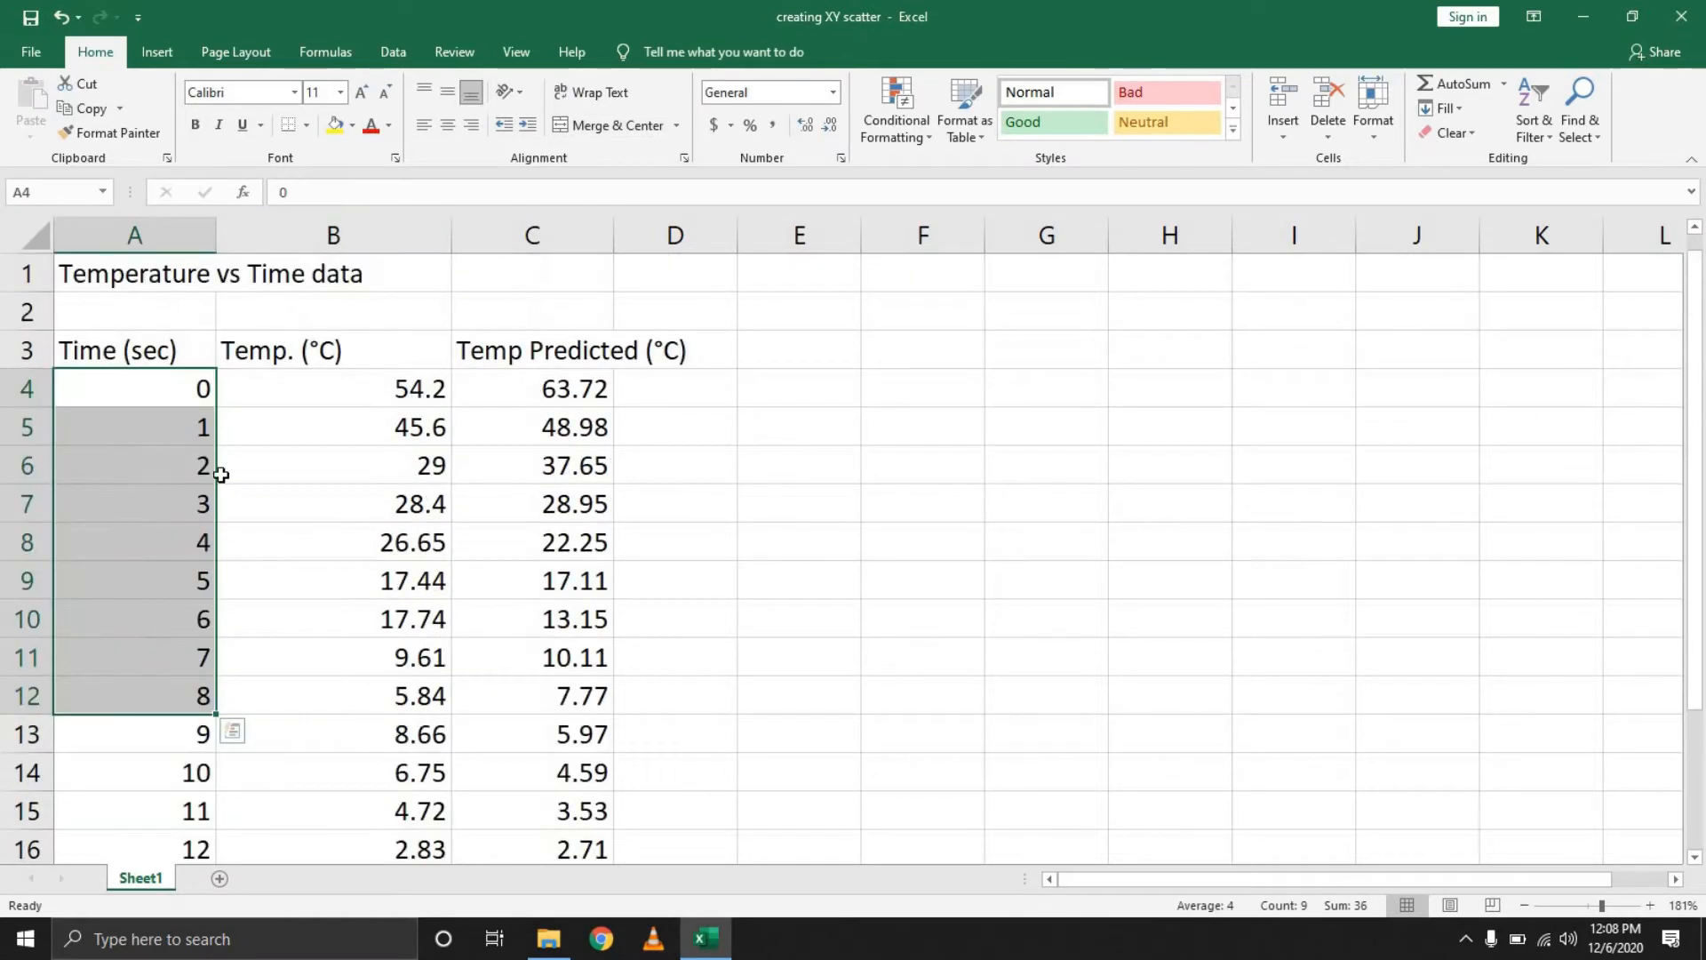
left_click(172, 350)
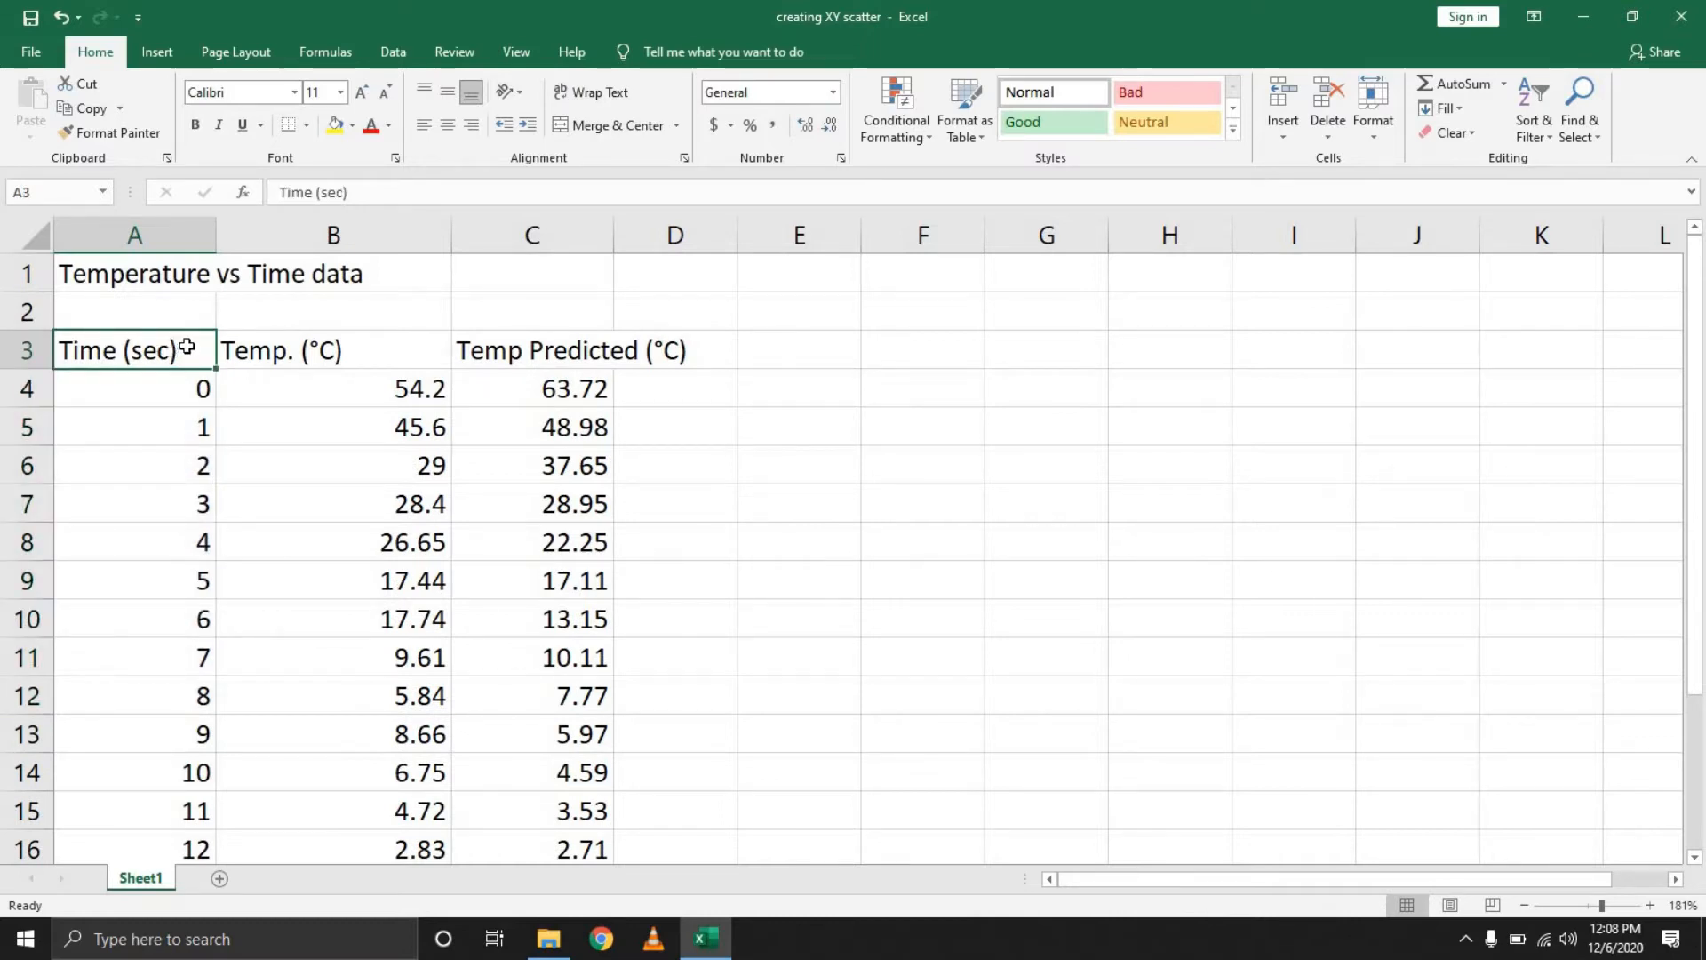
left_click(346, 621)
left_click(196, 617)
left_click(335, 580)
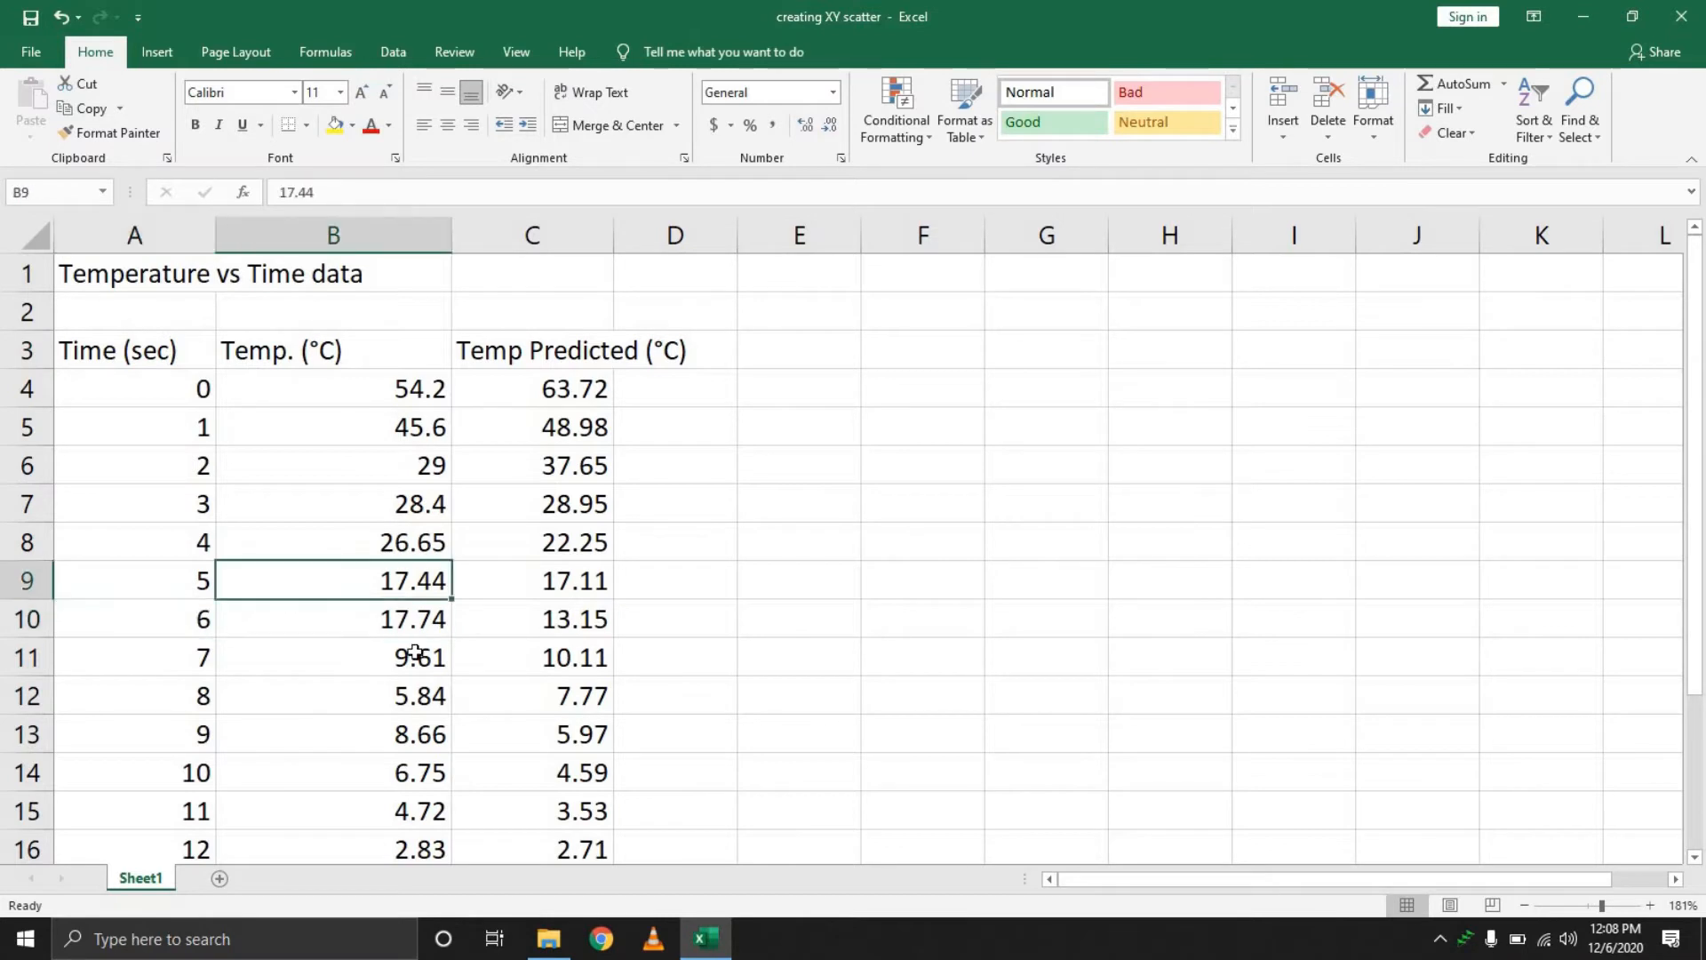
left_click(391, 665)
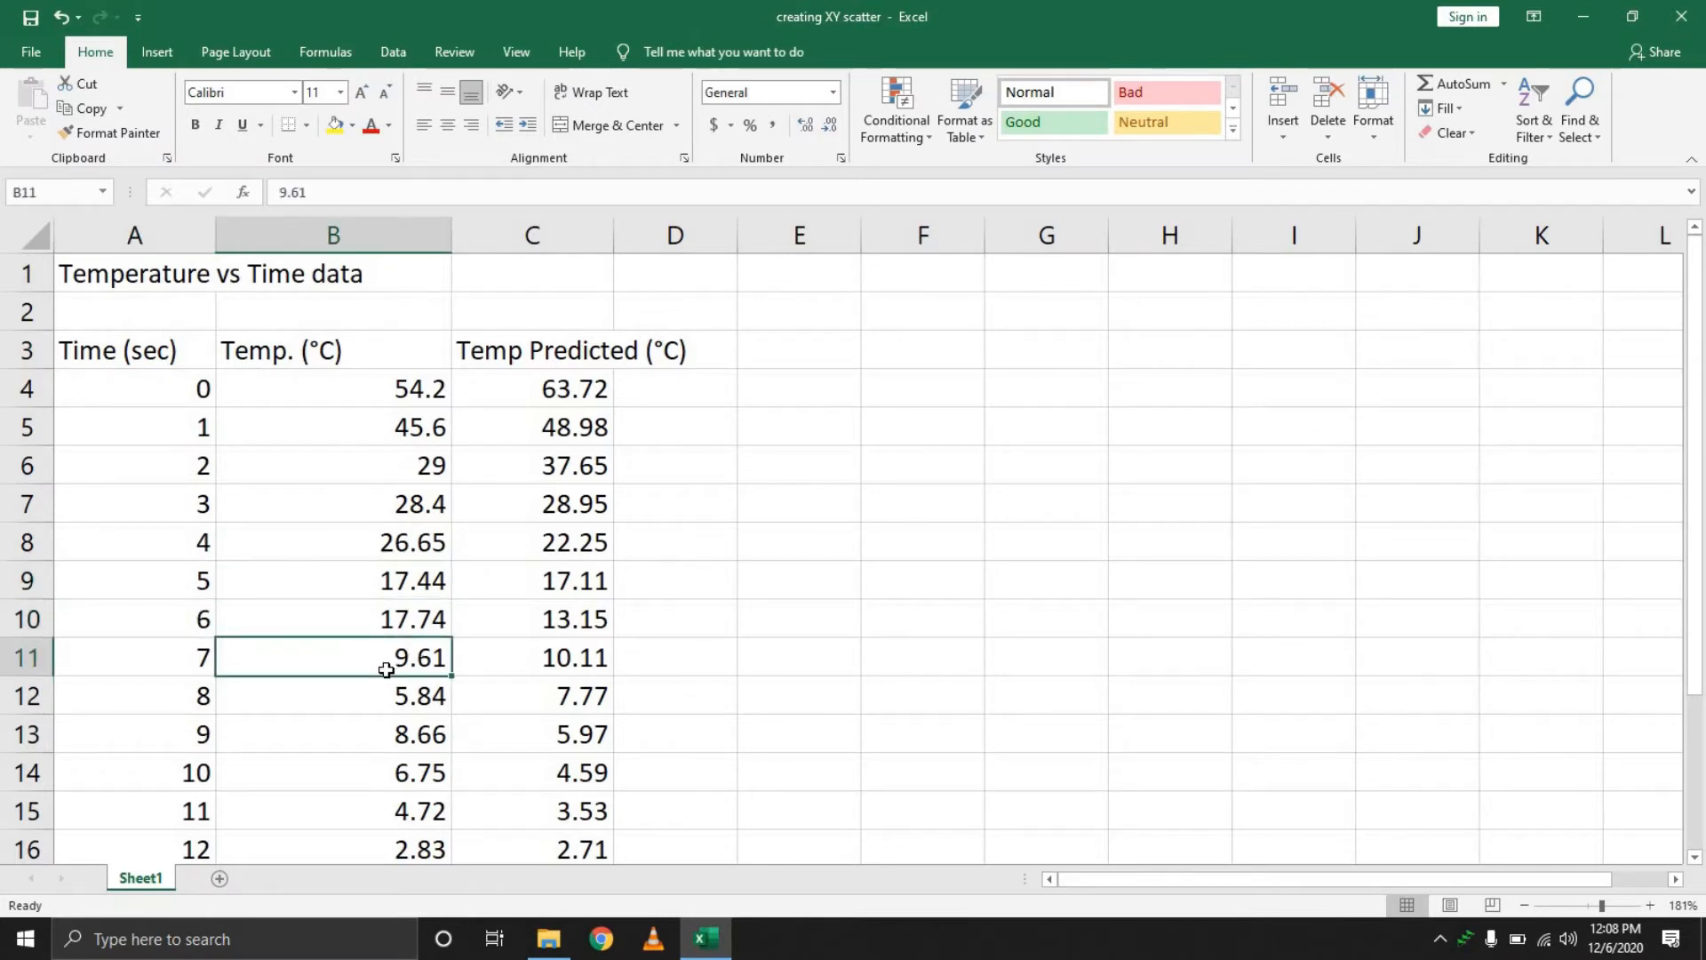
Insert a scatter chart with smooth lines and markers from the whole data table and move it beside the data
key("ctrl+a")
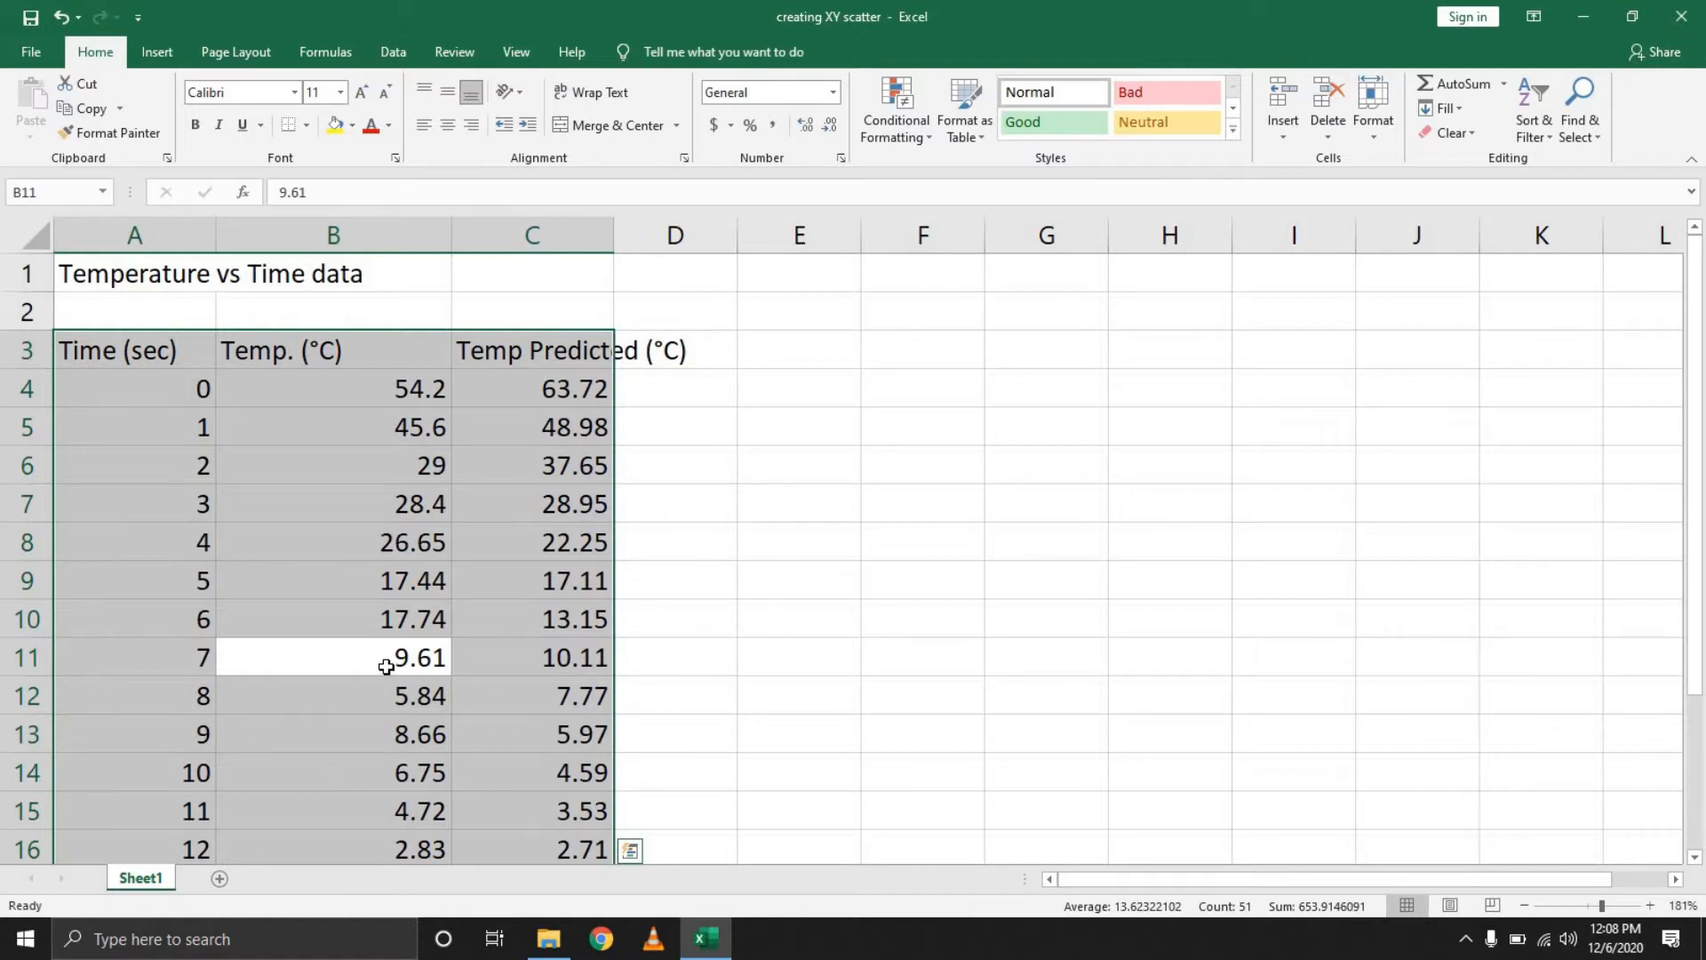
key("ctrl+a")
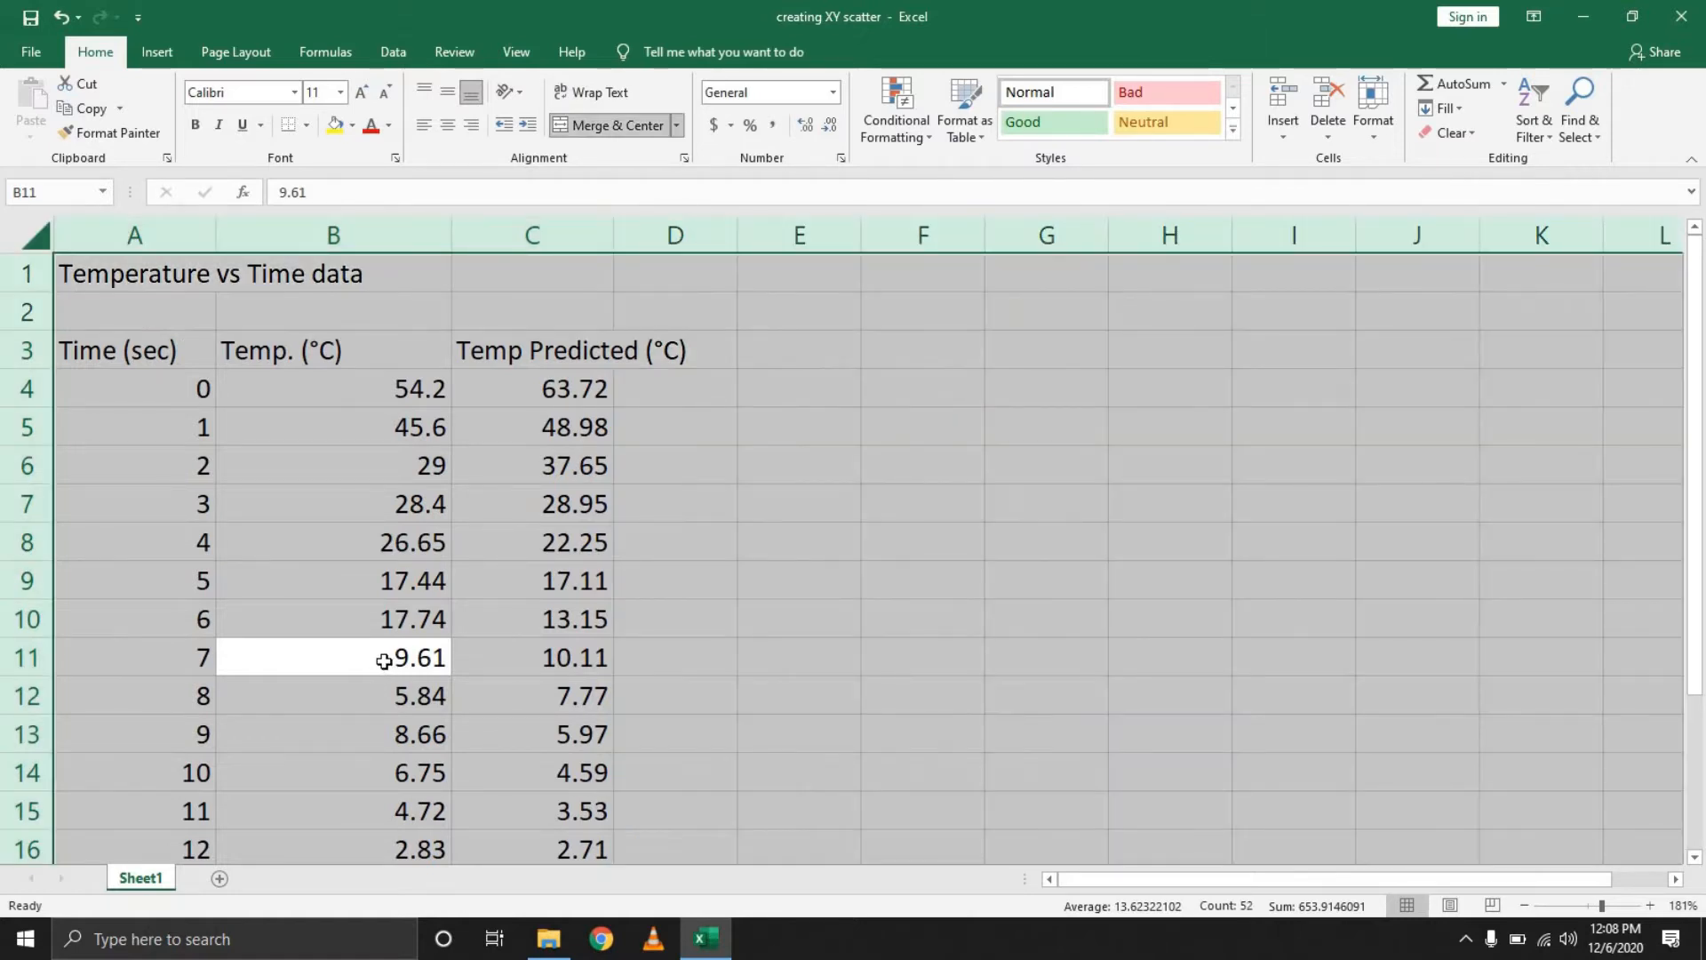
left_click(384, 660)
key("ctrl+a")
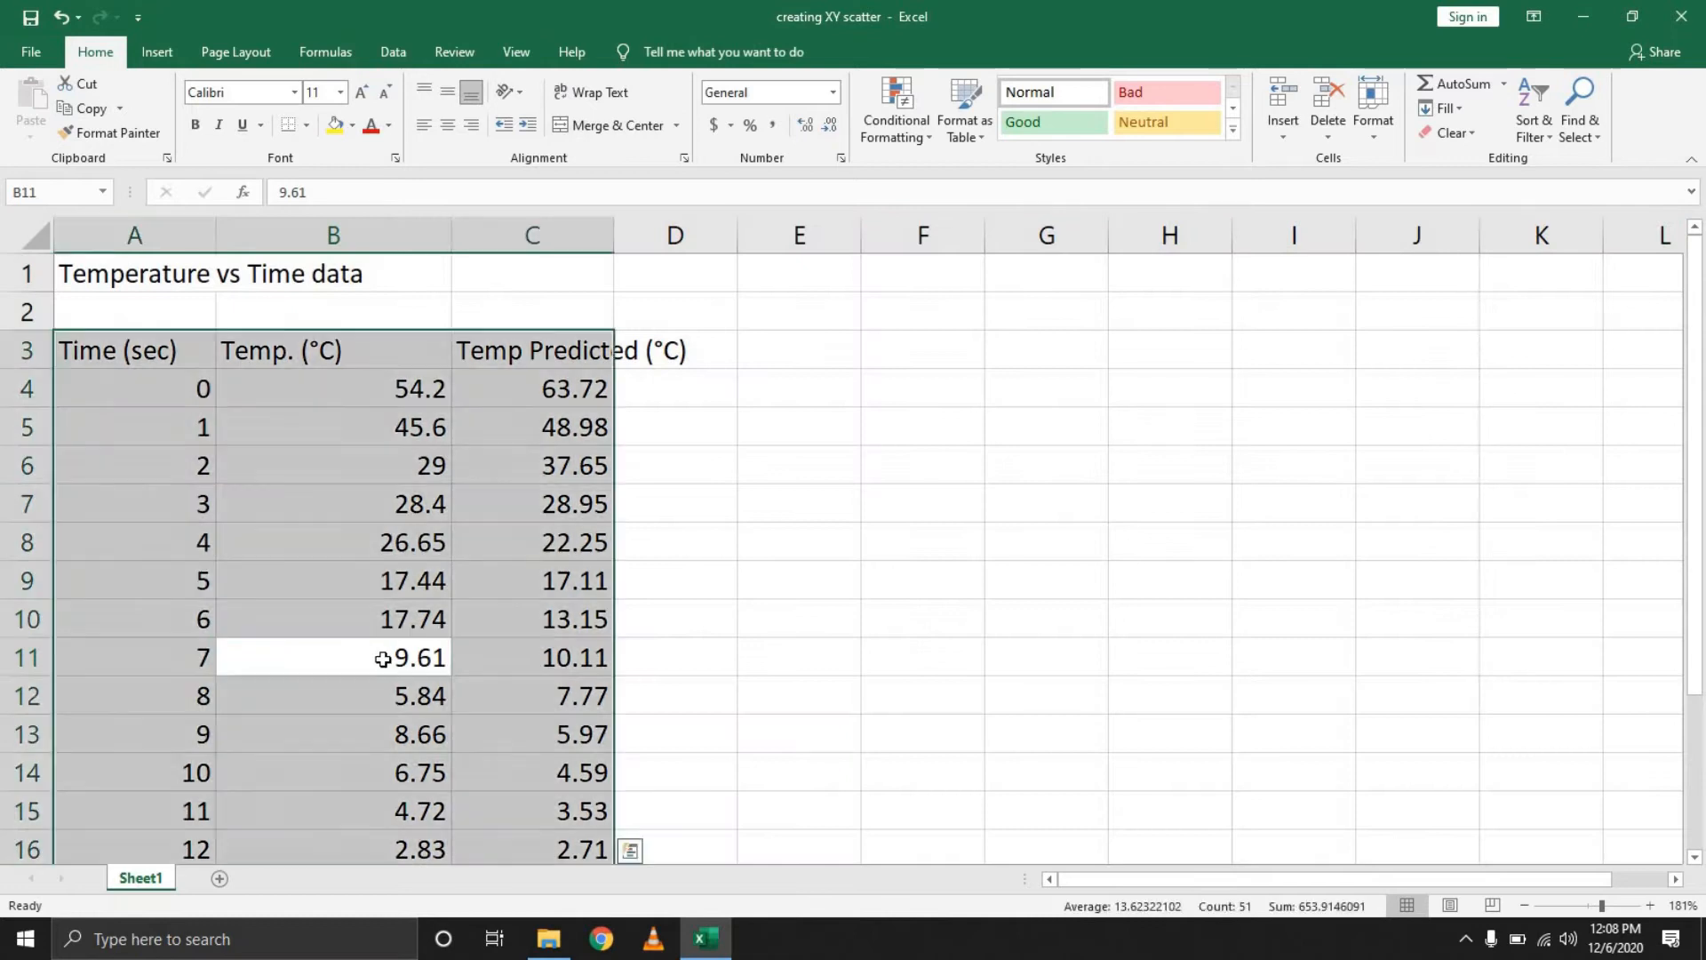
left_click(167, 55)
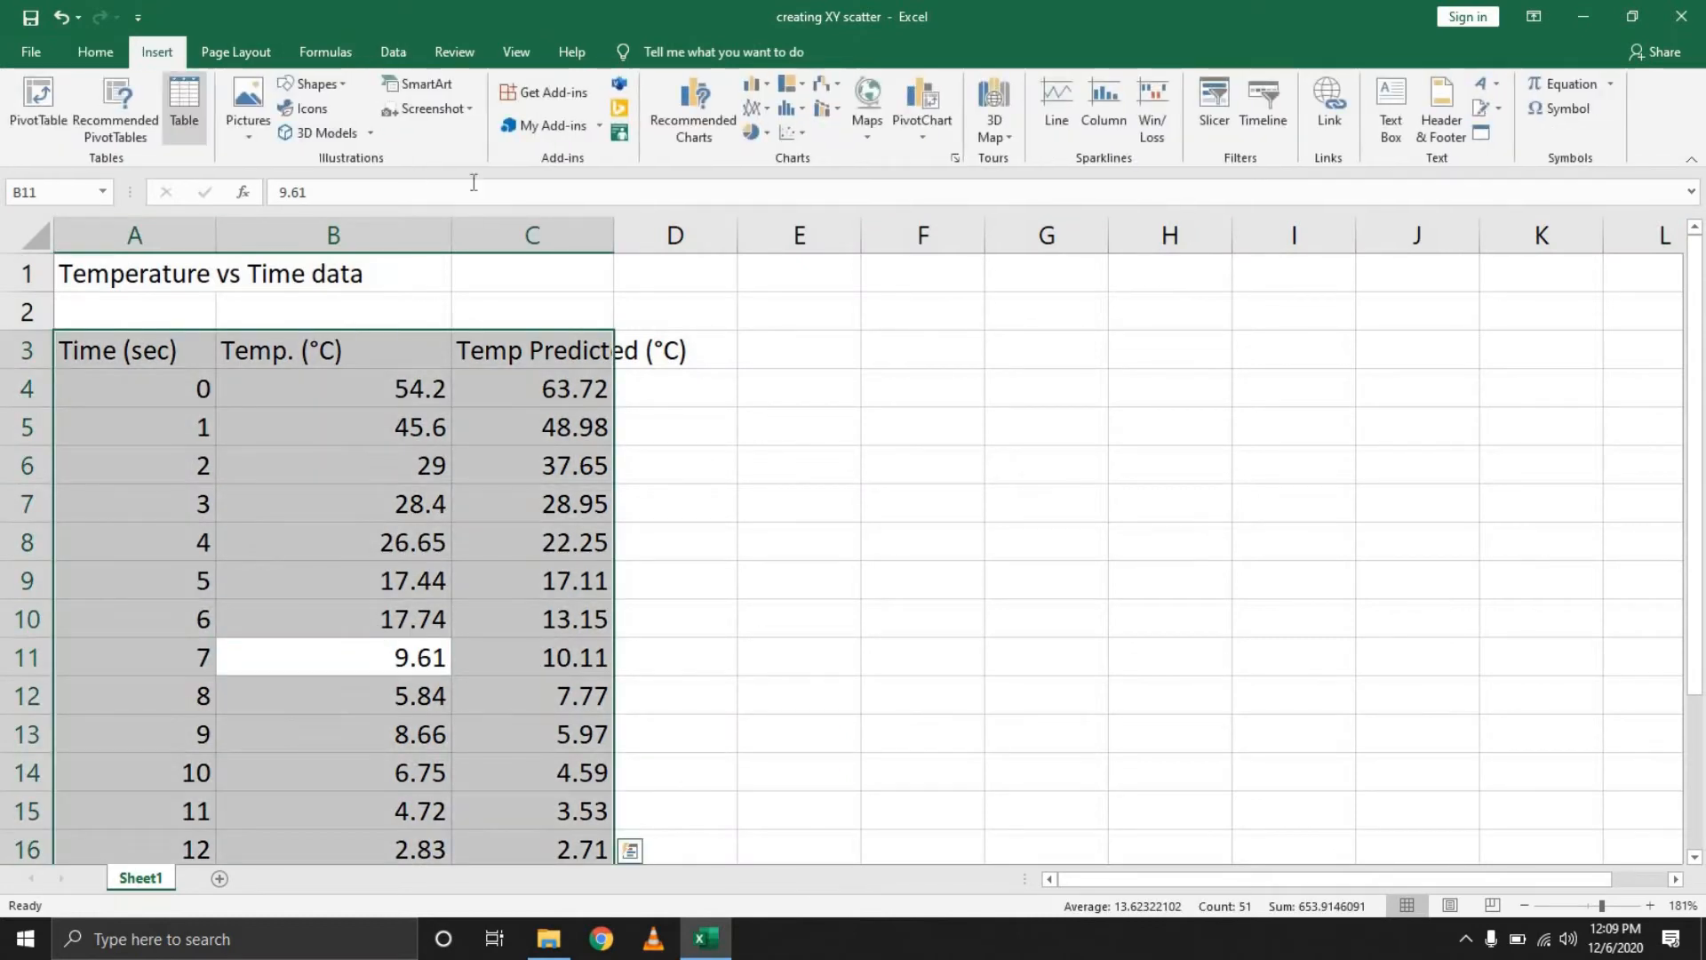
left_click(798, 135)
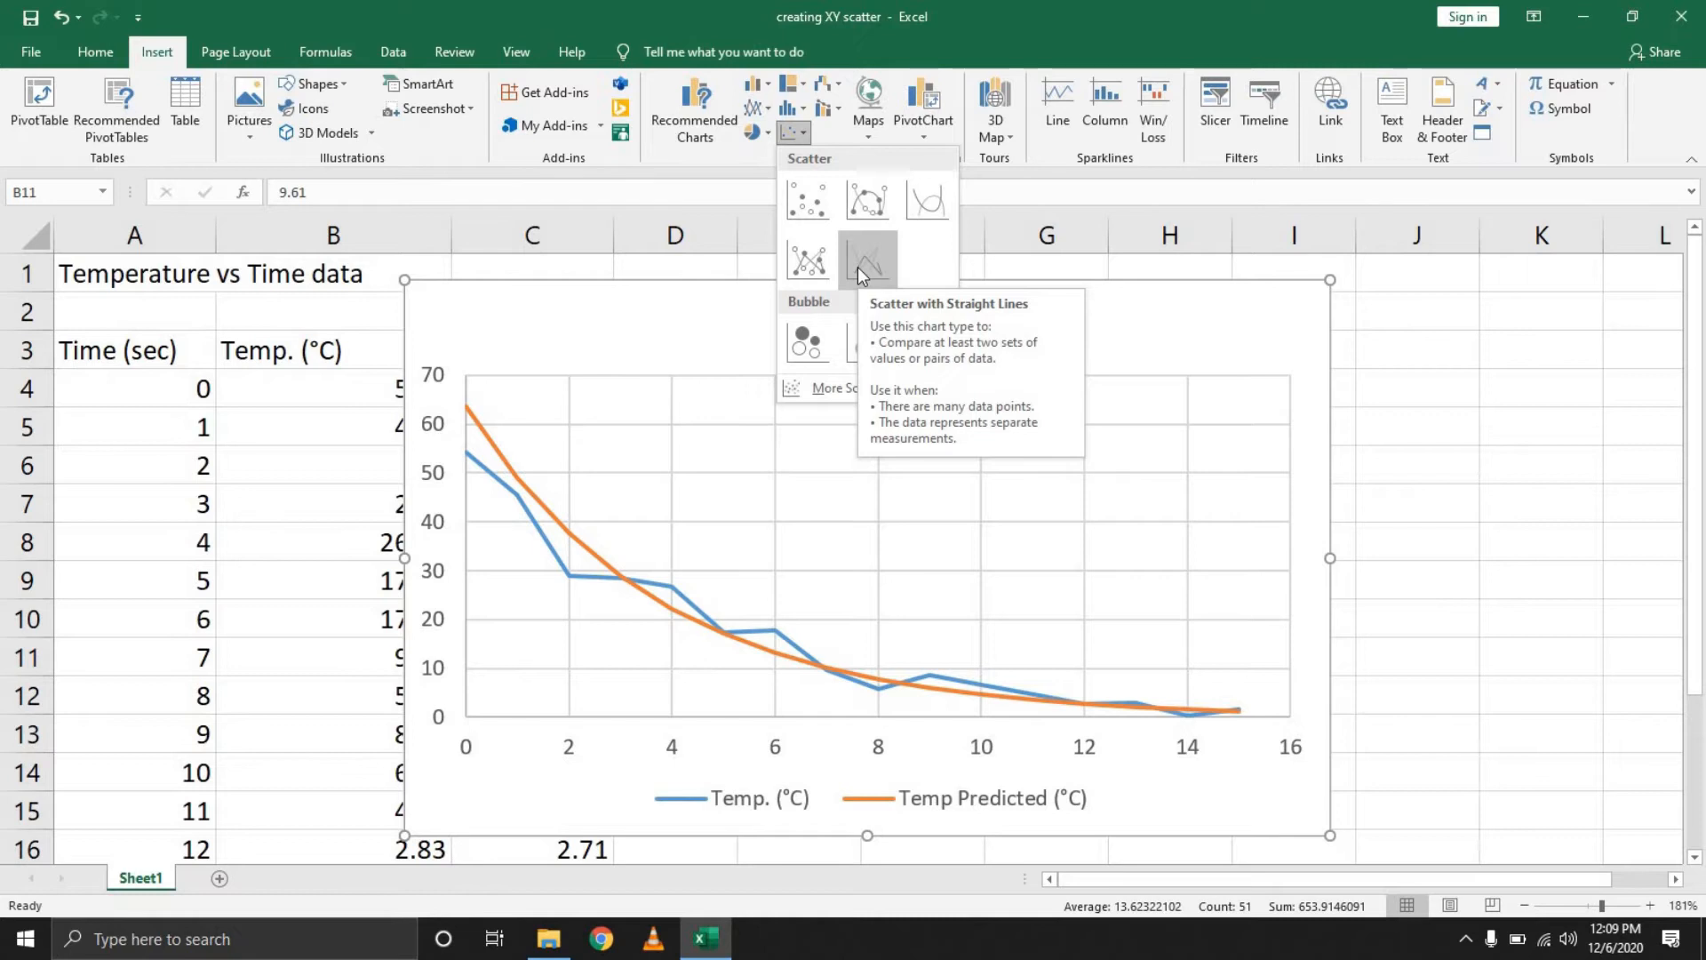
left_click(868, 222)
left_click_drag(1074, 293, 1179, 291)
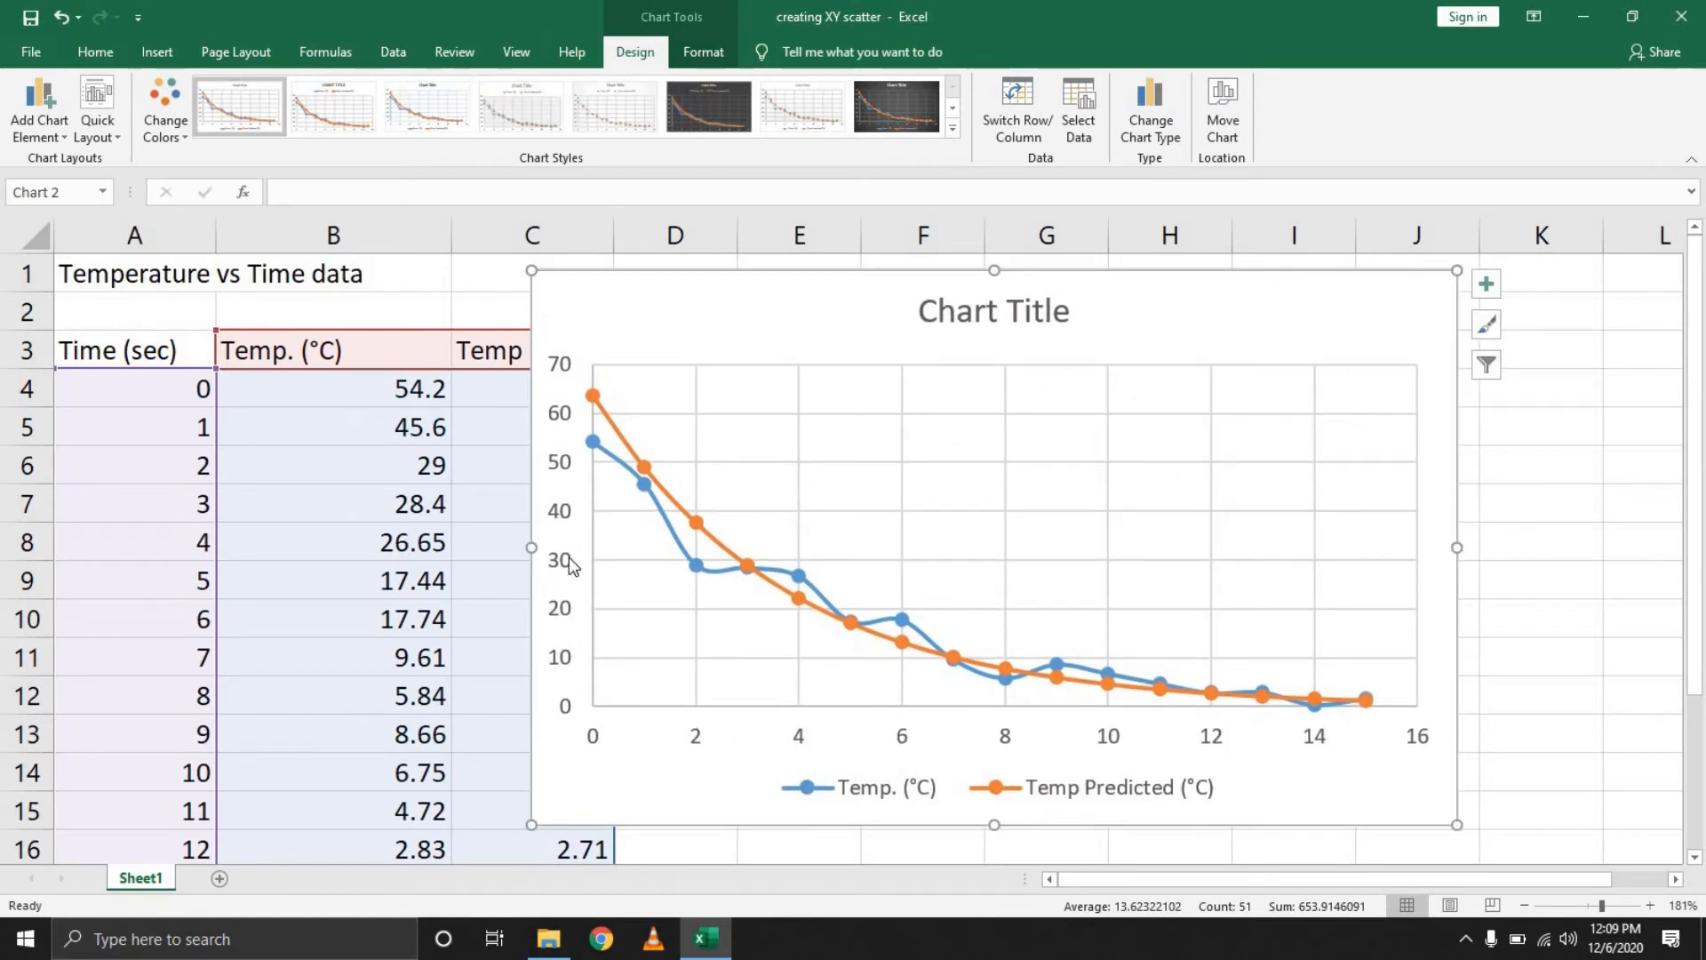
Add axis titles to the chart
left_click(1486, 284)
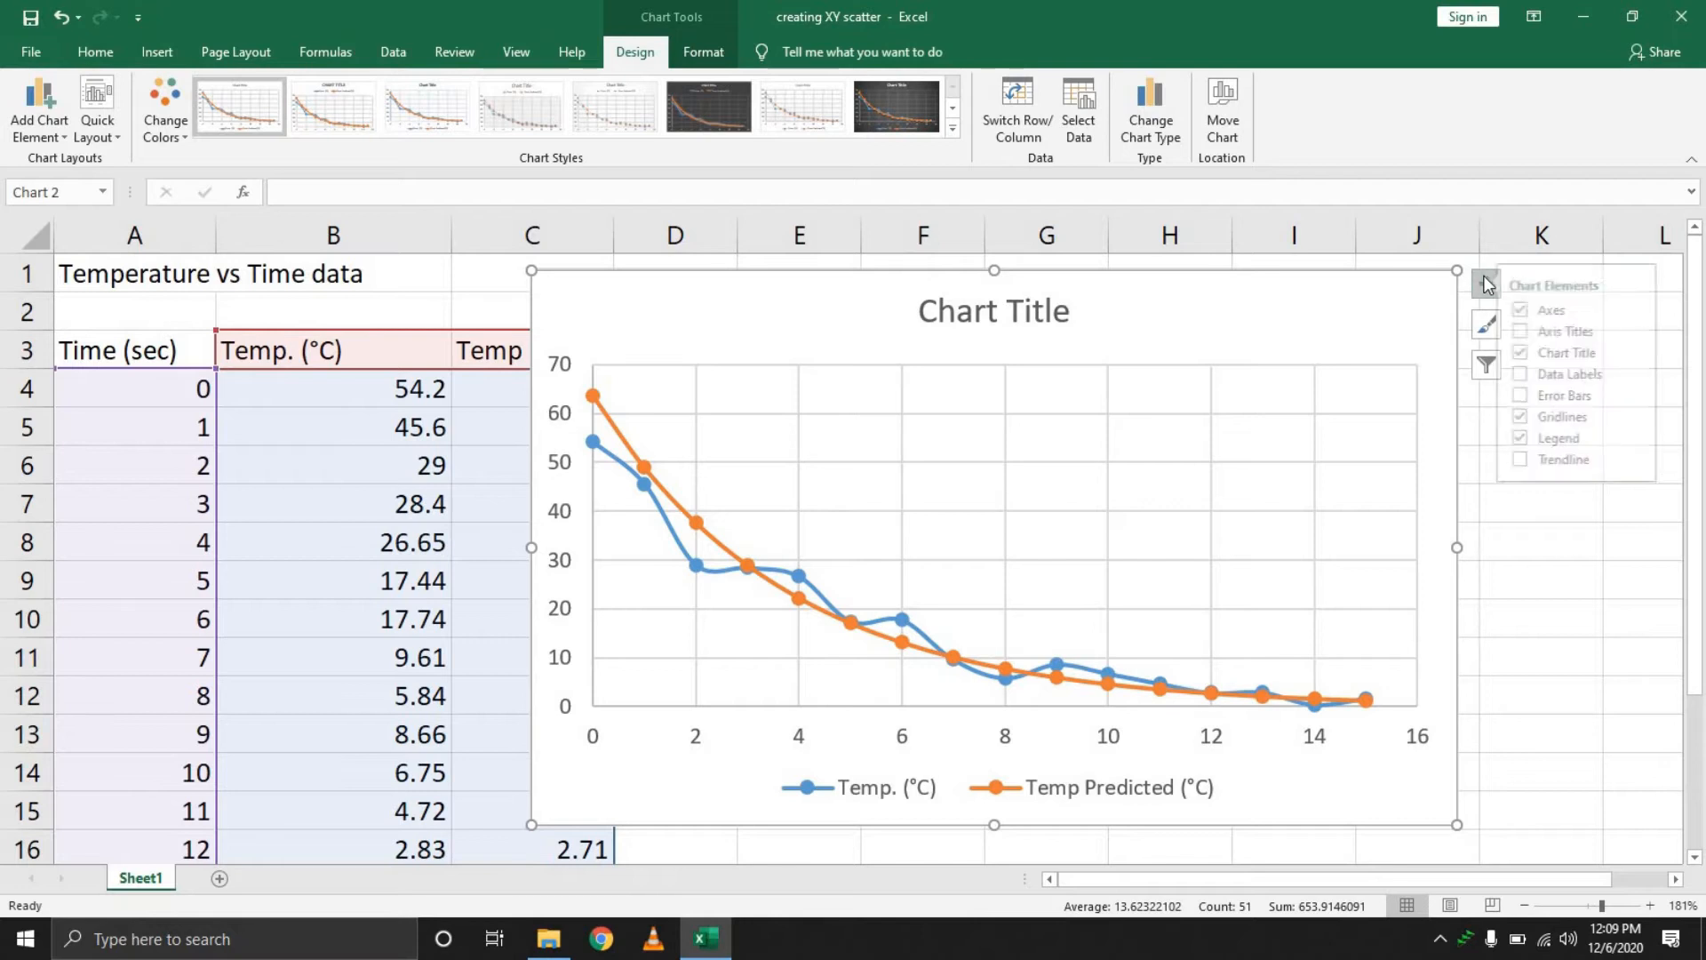
left_click(1538, 333)
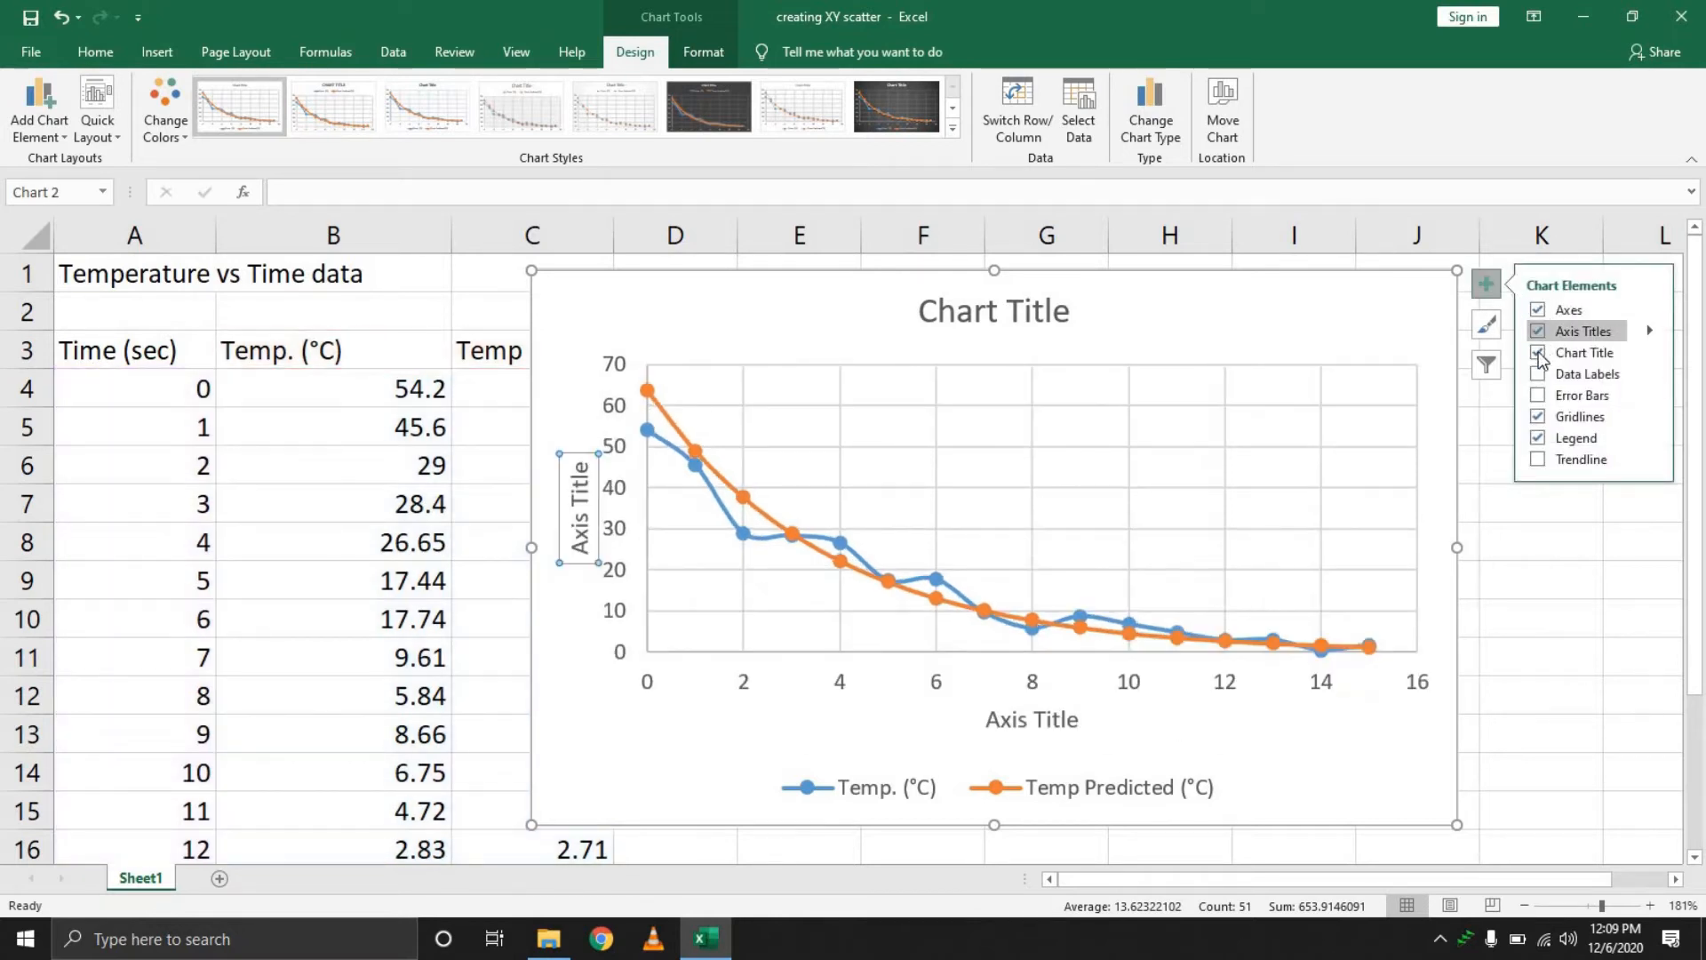
left_click(1538, 374)
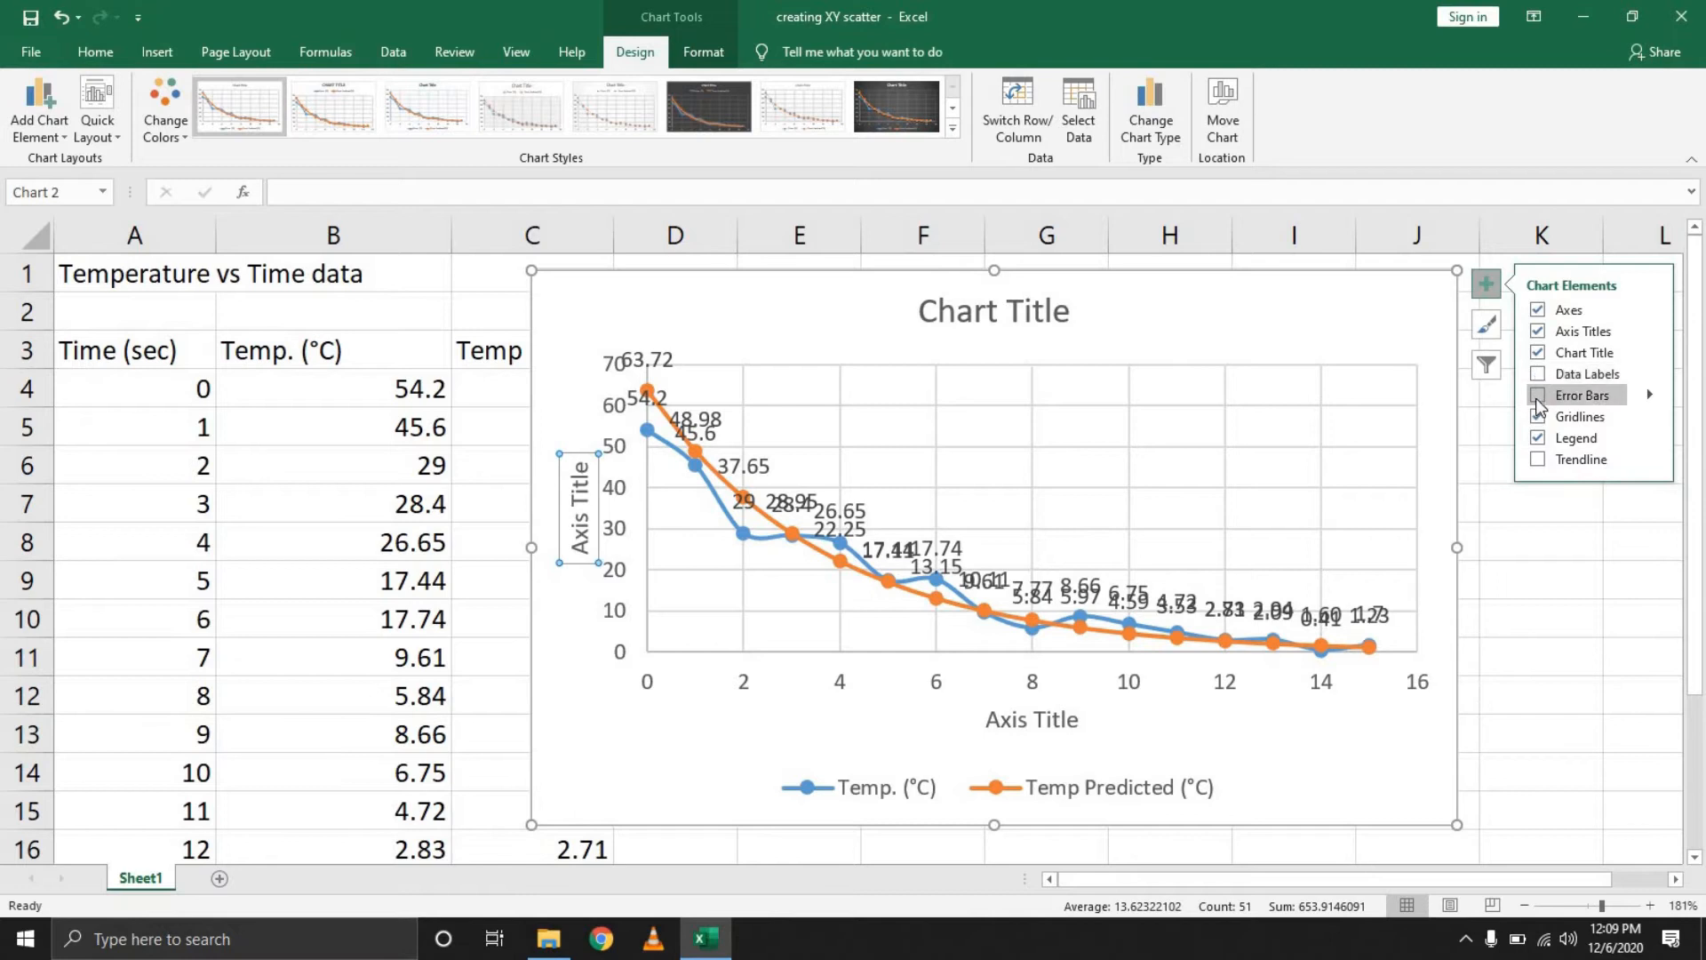
left_click(1537, 396)
left_click(1537, 396)
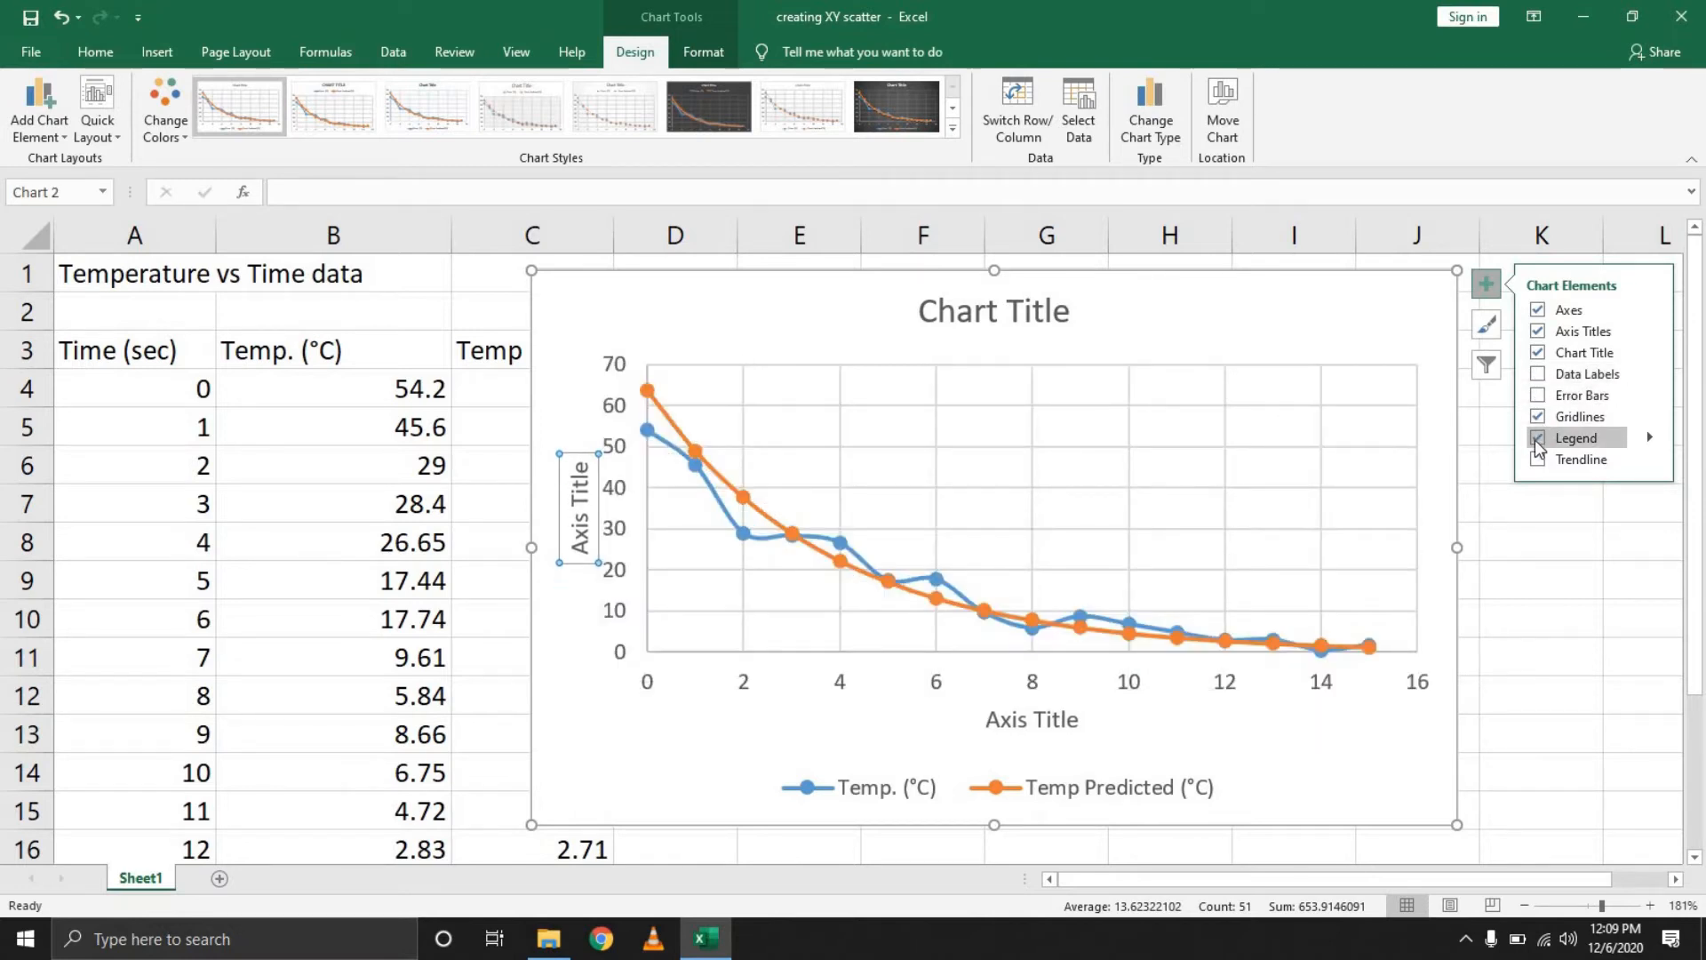
Try different legend positions, finally placing the legend at the bottom of the chart
left_click(1538, 439)
left_click(1537, 439)
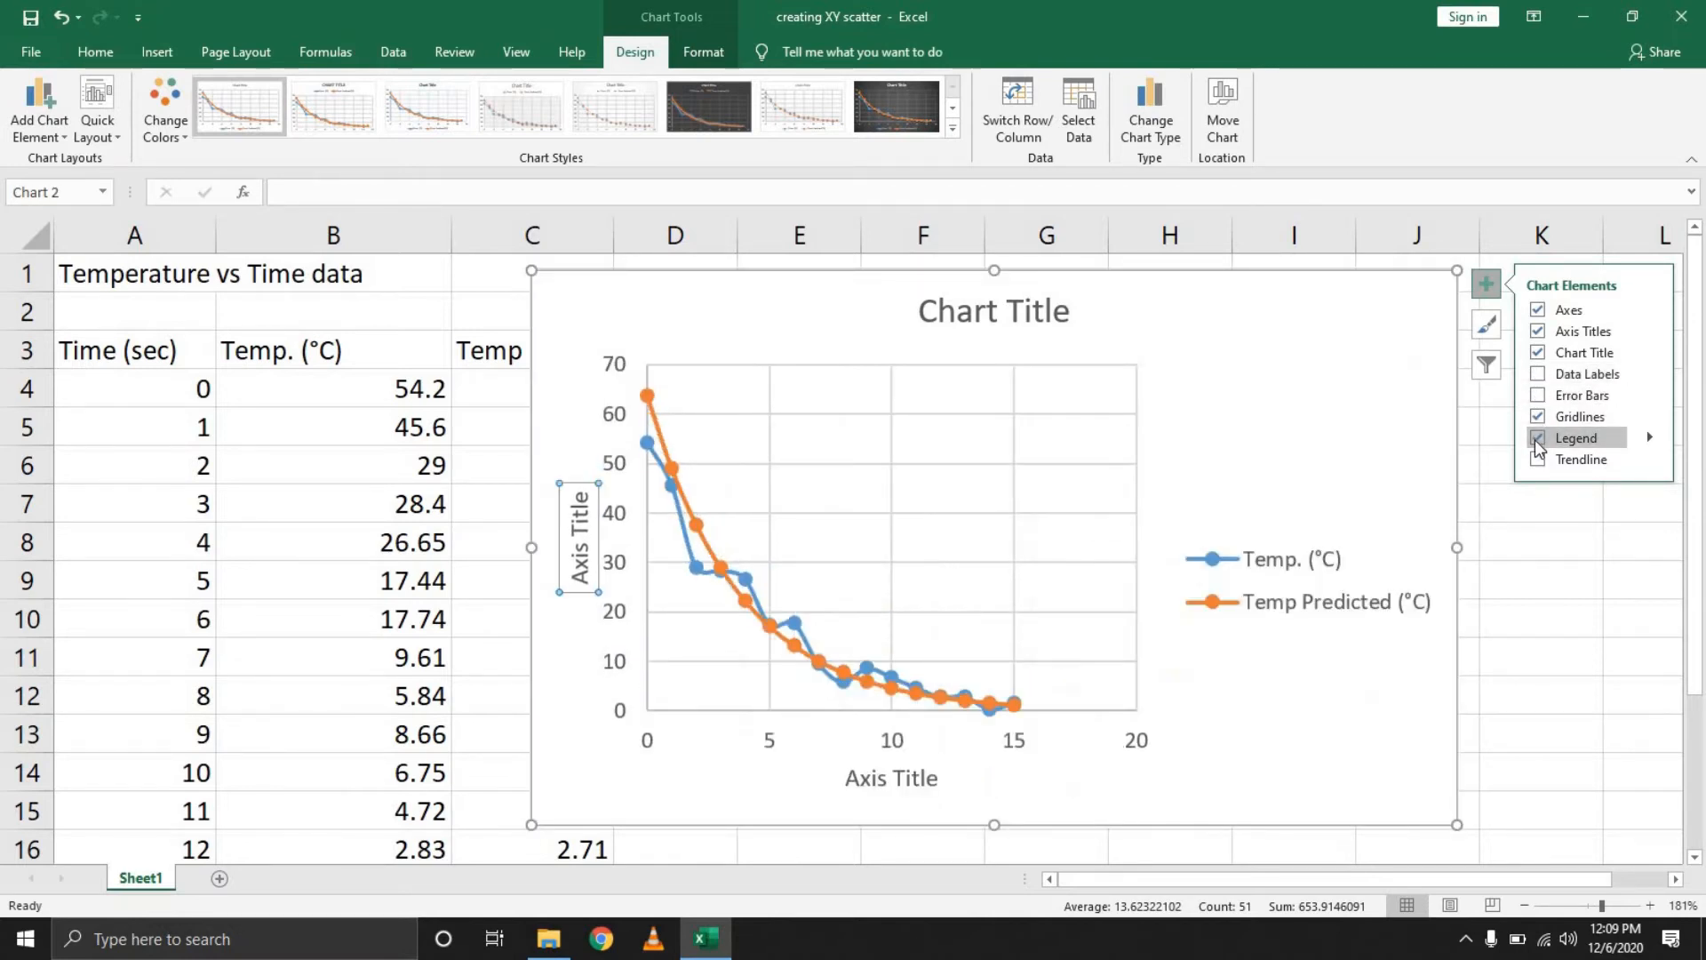
left_click(1533, 439)
left_click(1535, 439)
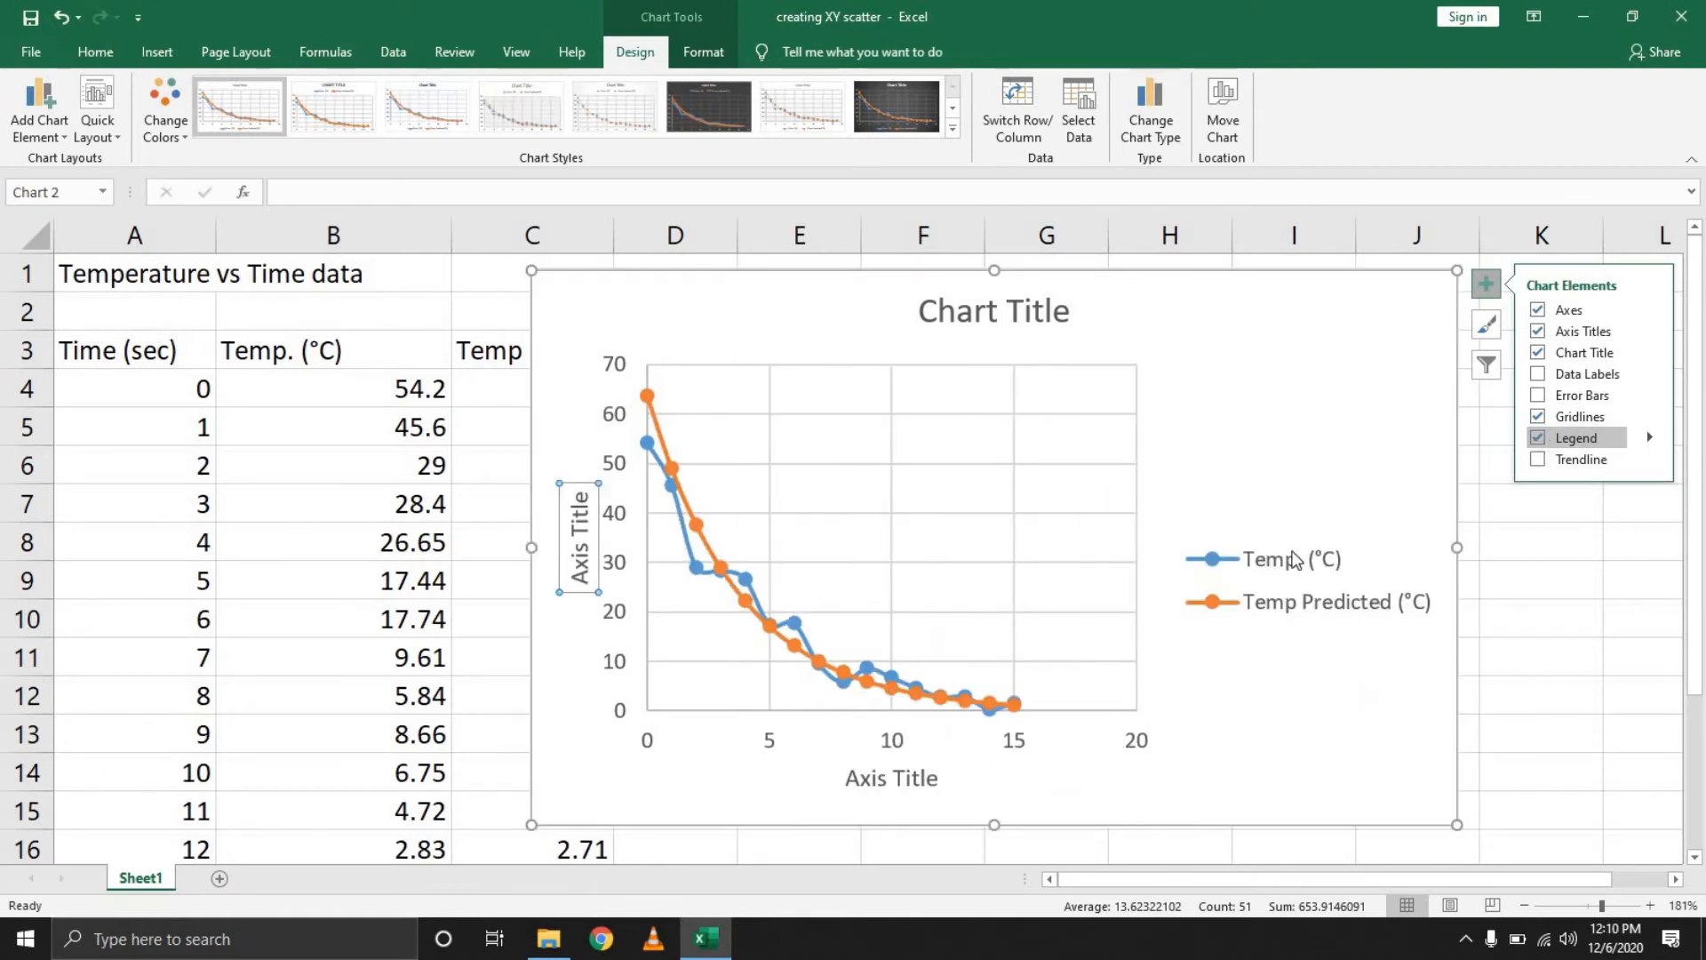
mouse_move(1650, 436)
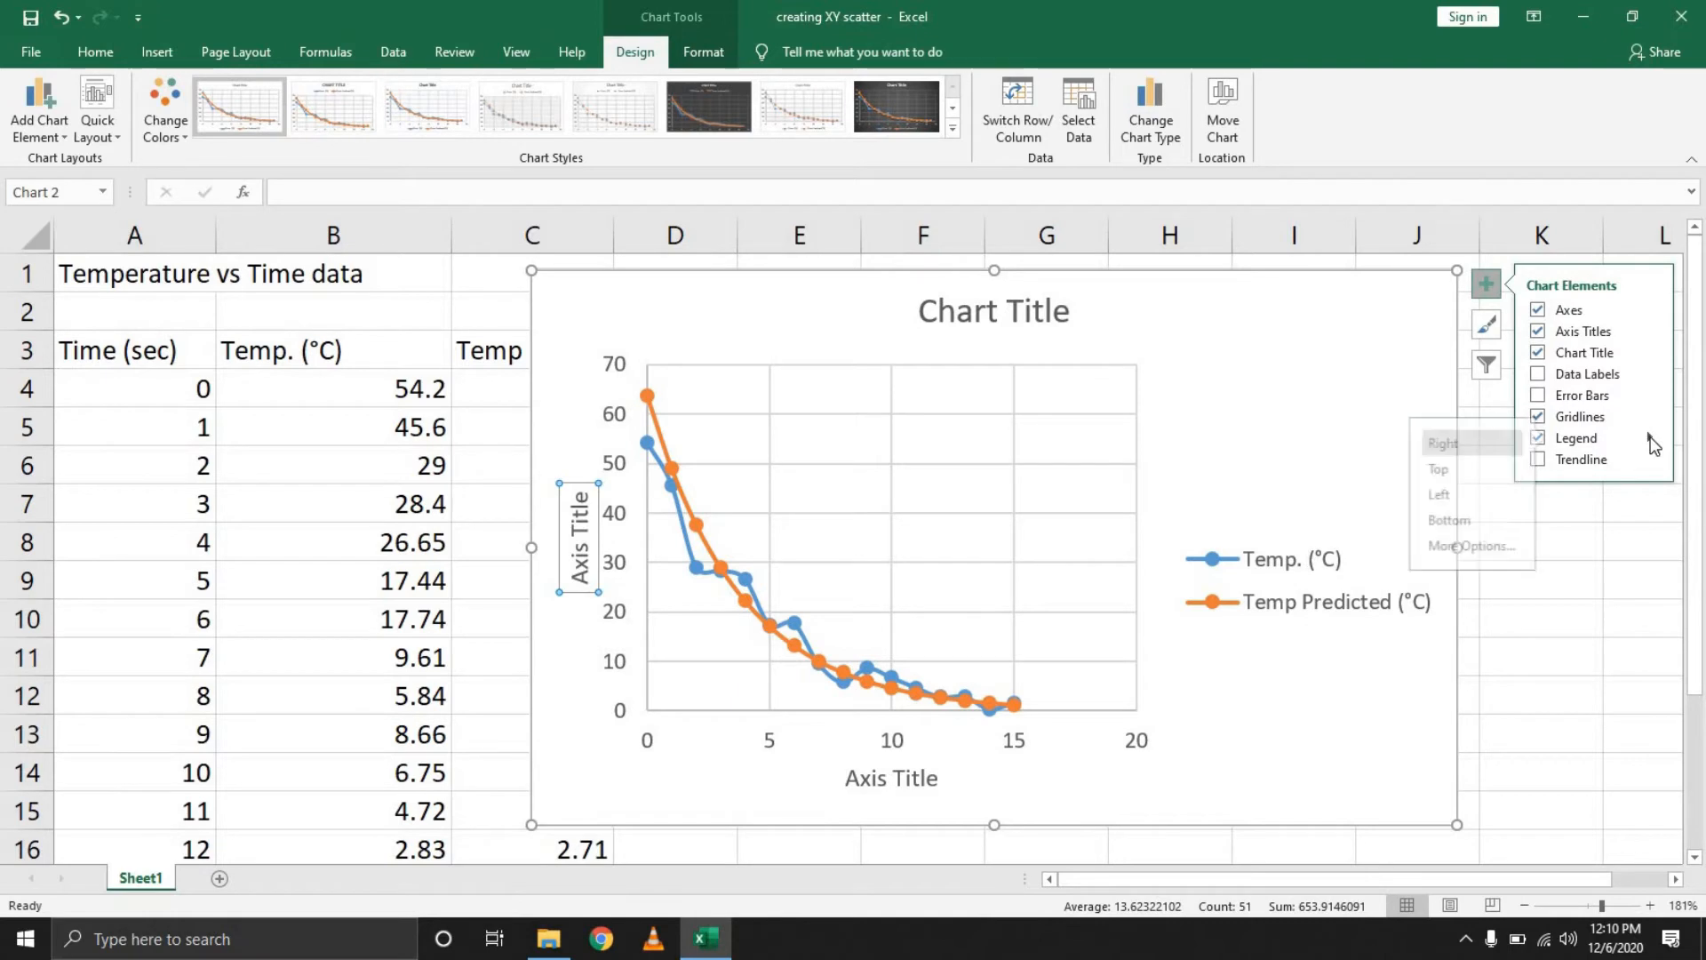
left_click(1437, 471)
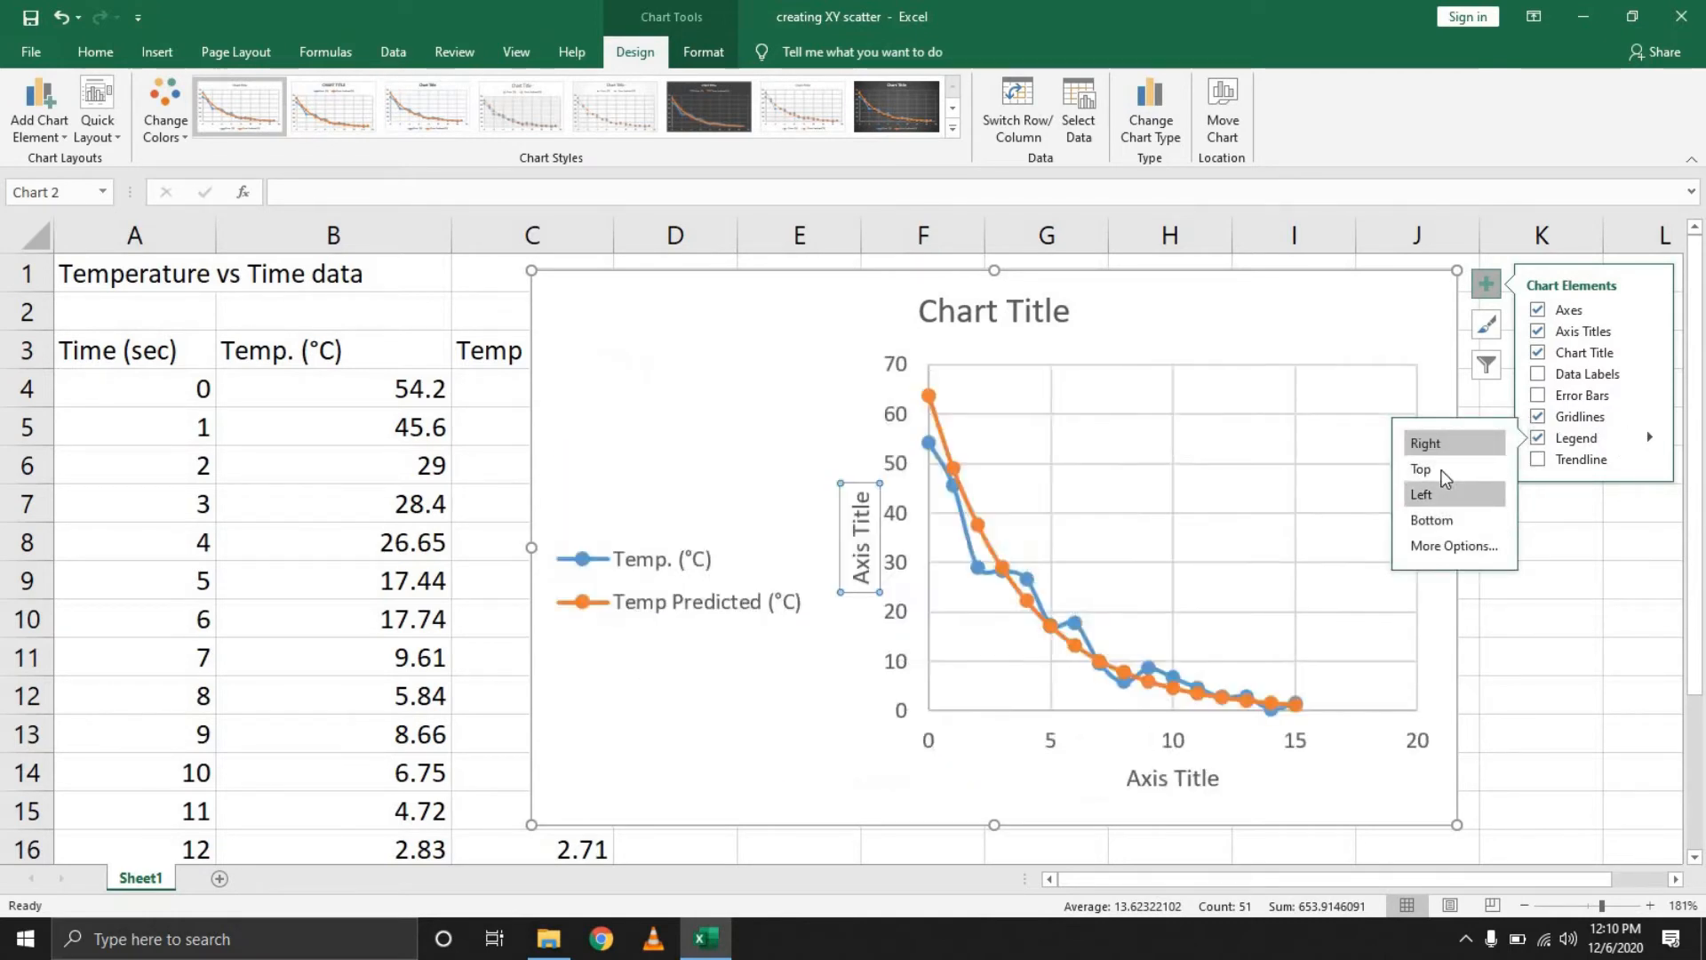
left_click(1450, 472)
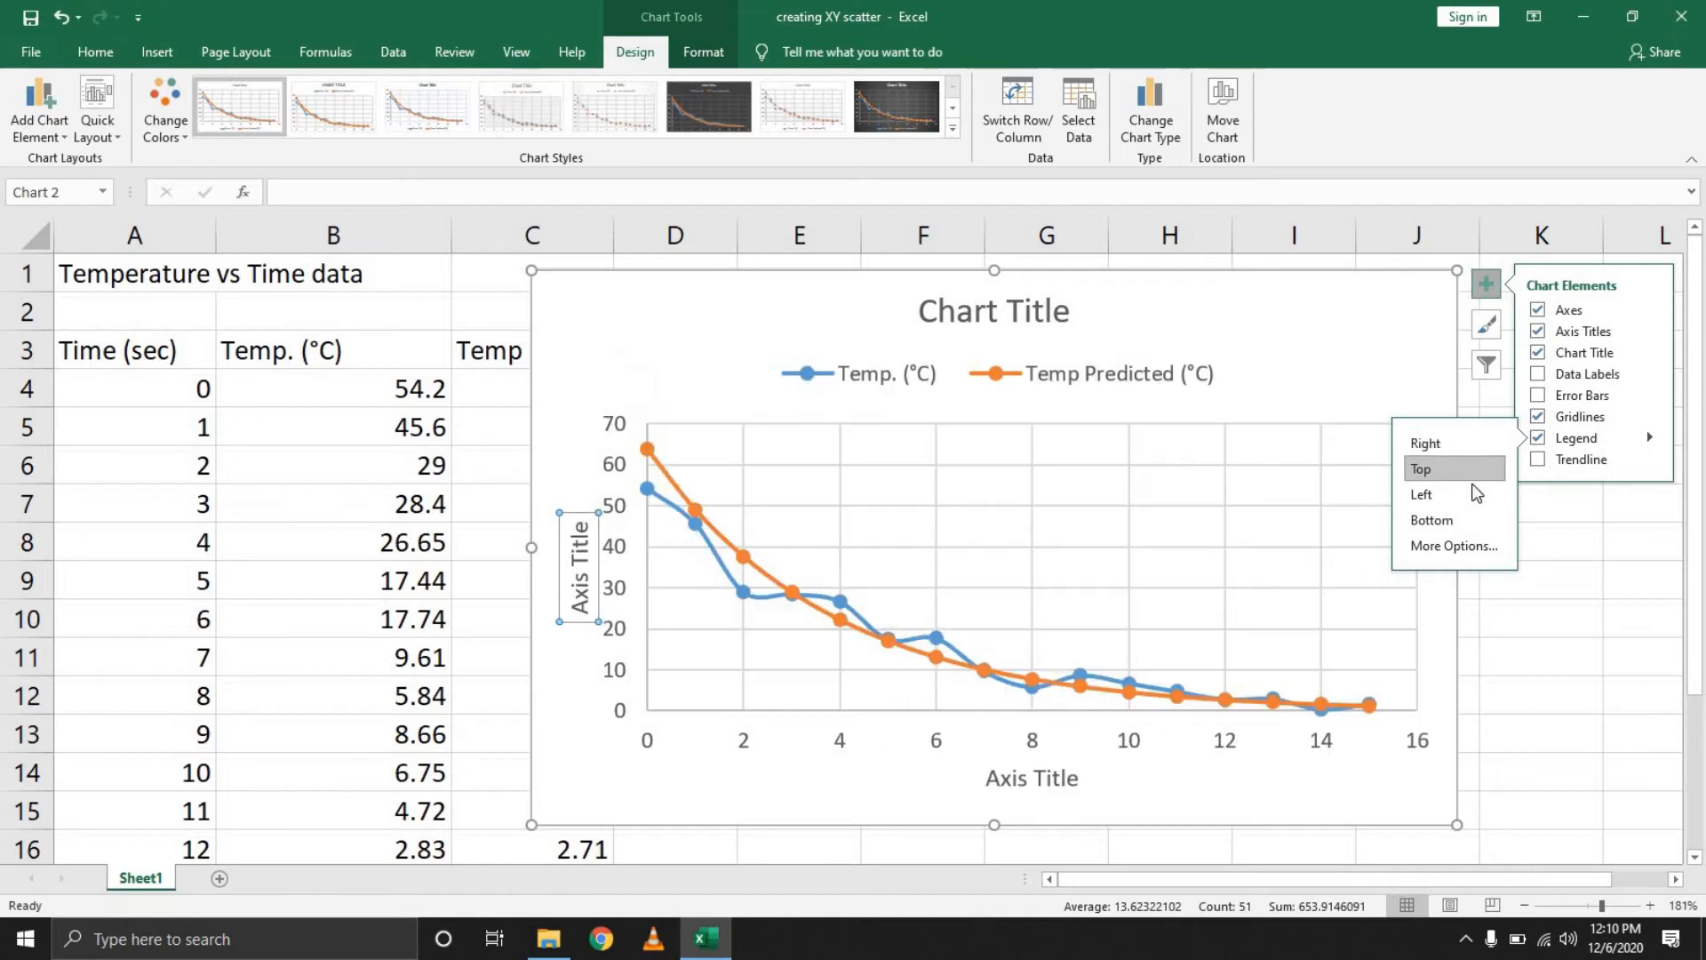
left_click(1464, 517)
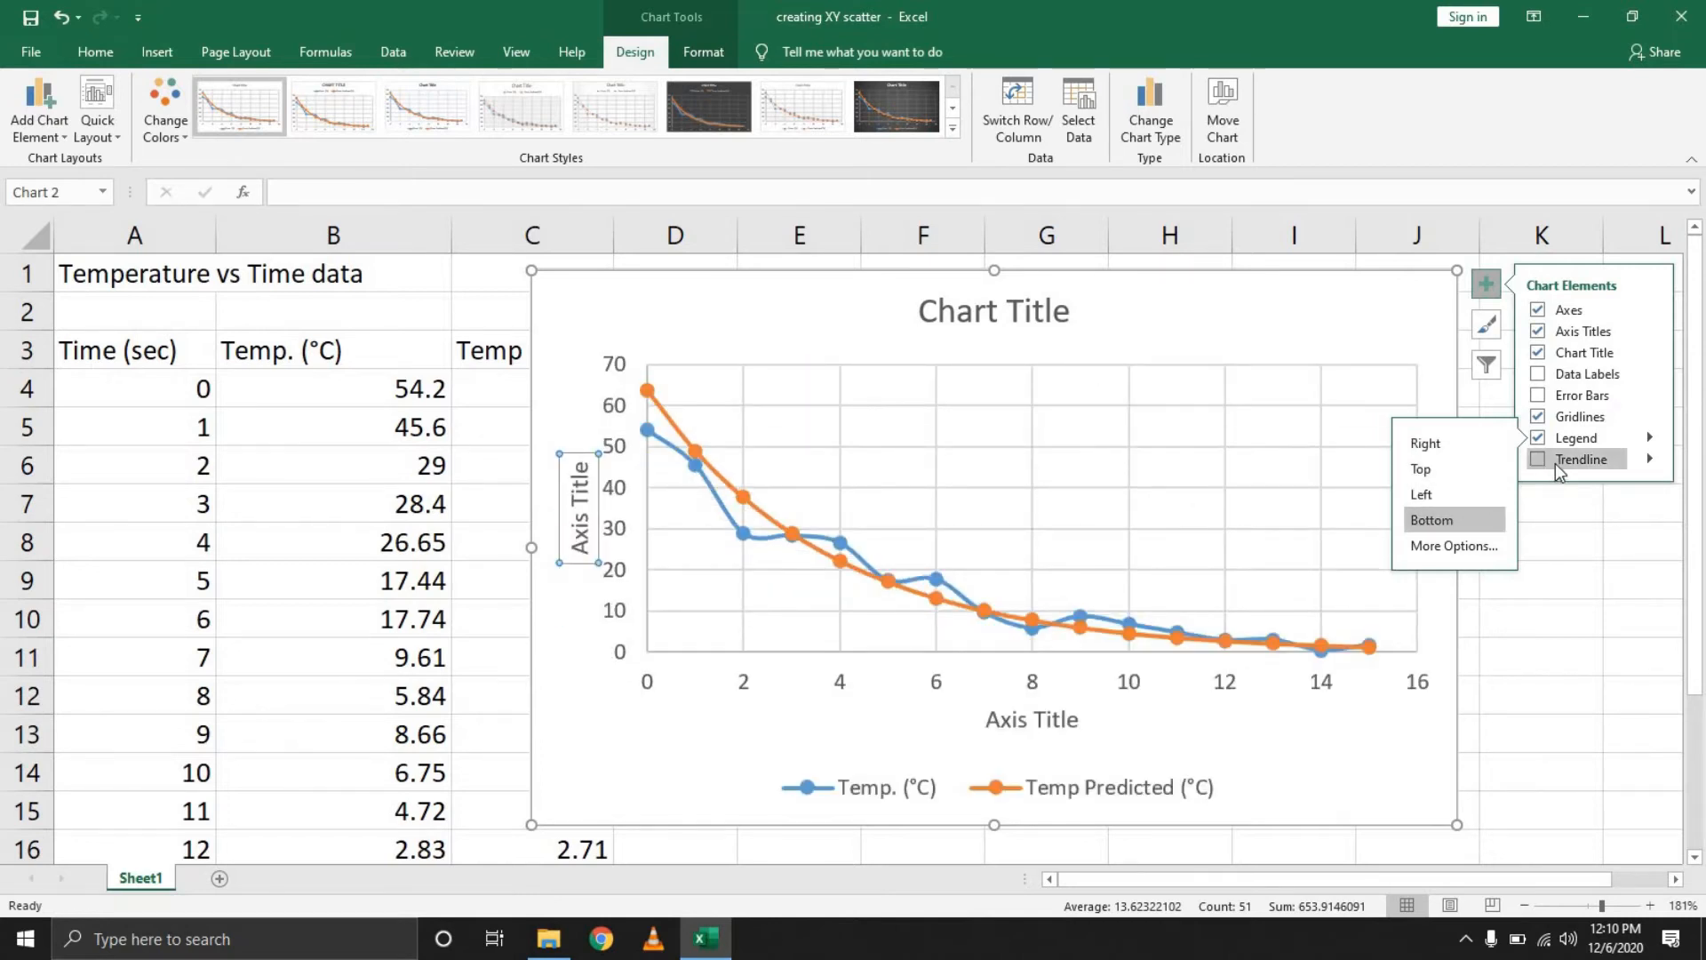
Add a linear trendline for the Temp Predicted series, then remove it again
left_click(1546, 461)
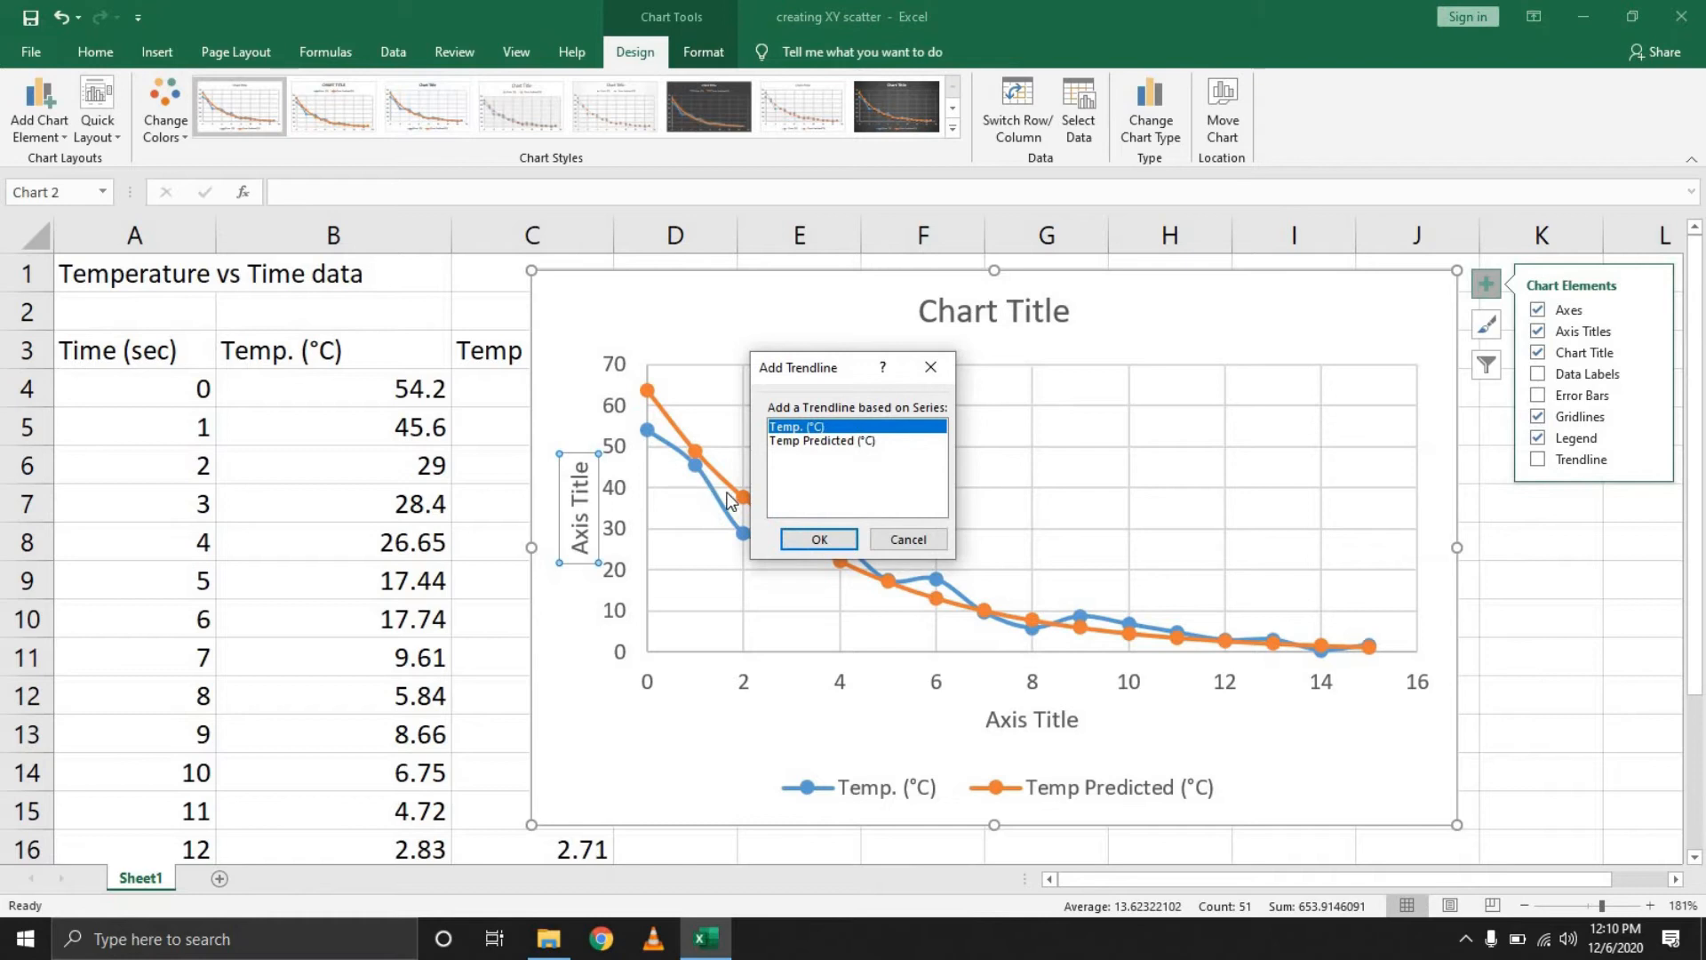
left_click(821, 441)
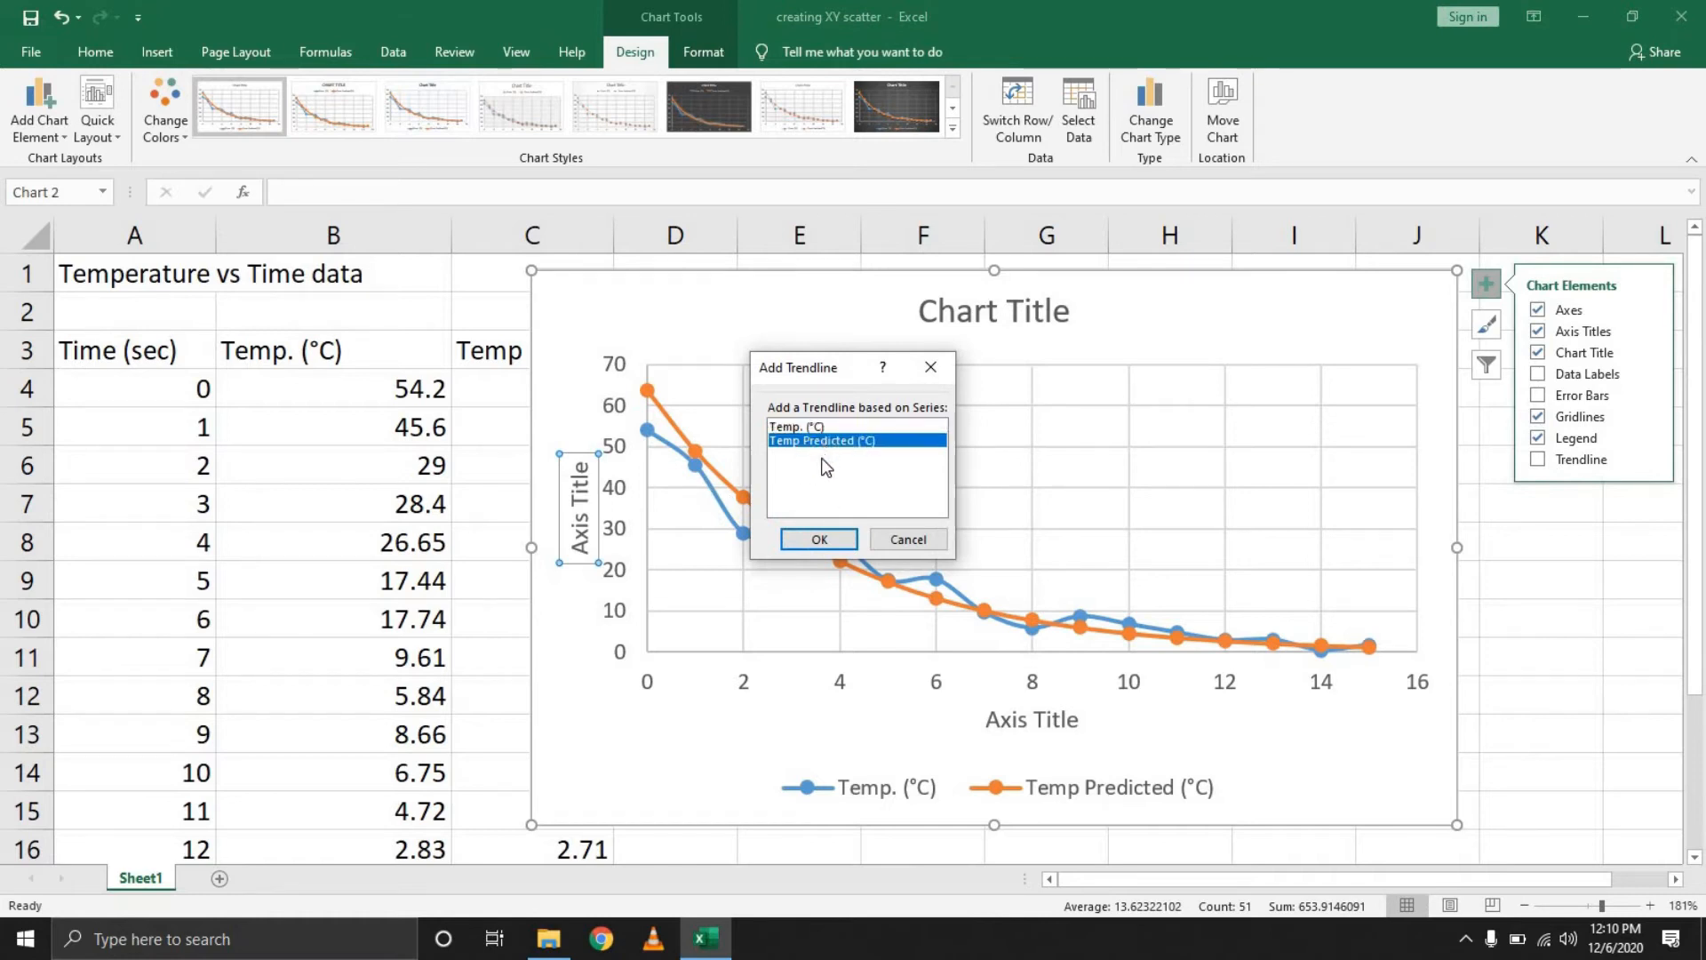
left_click(820, 539)
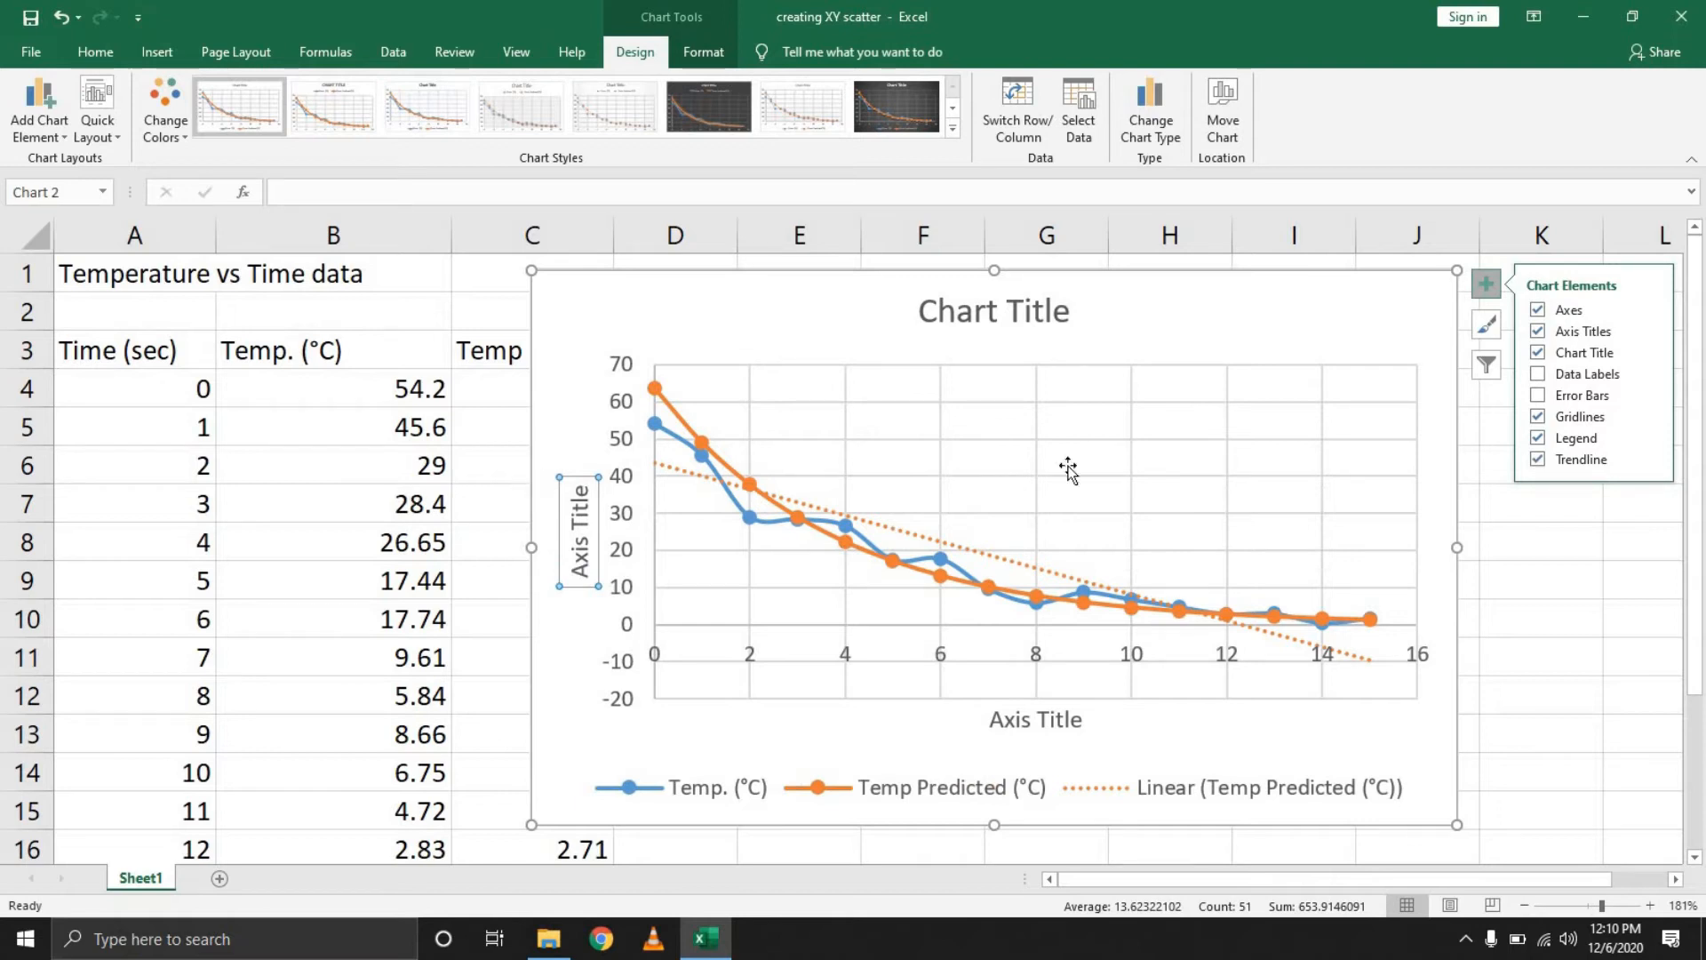
left_click(1545, 461)
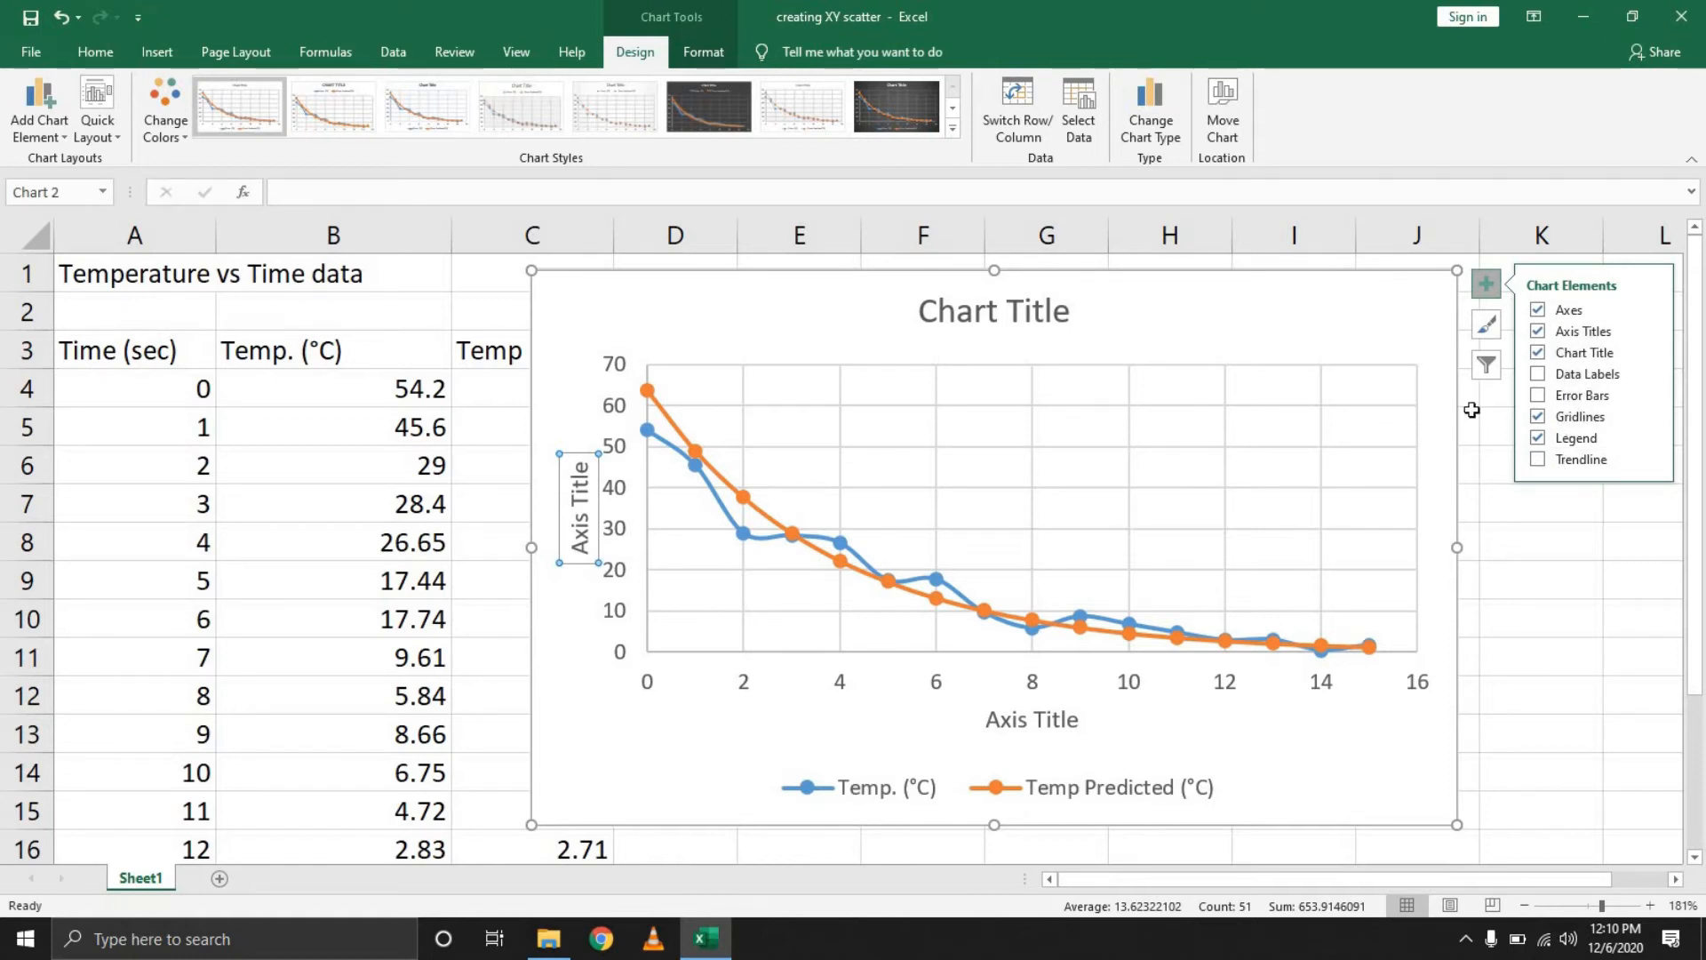
Set the chart title to Temperature VS Time
left_click(1382, 320)
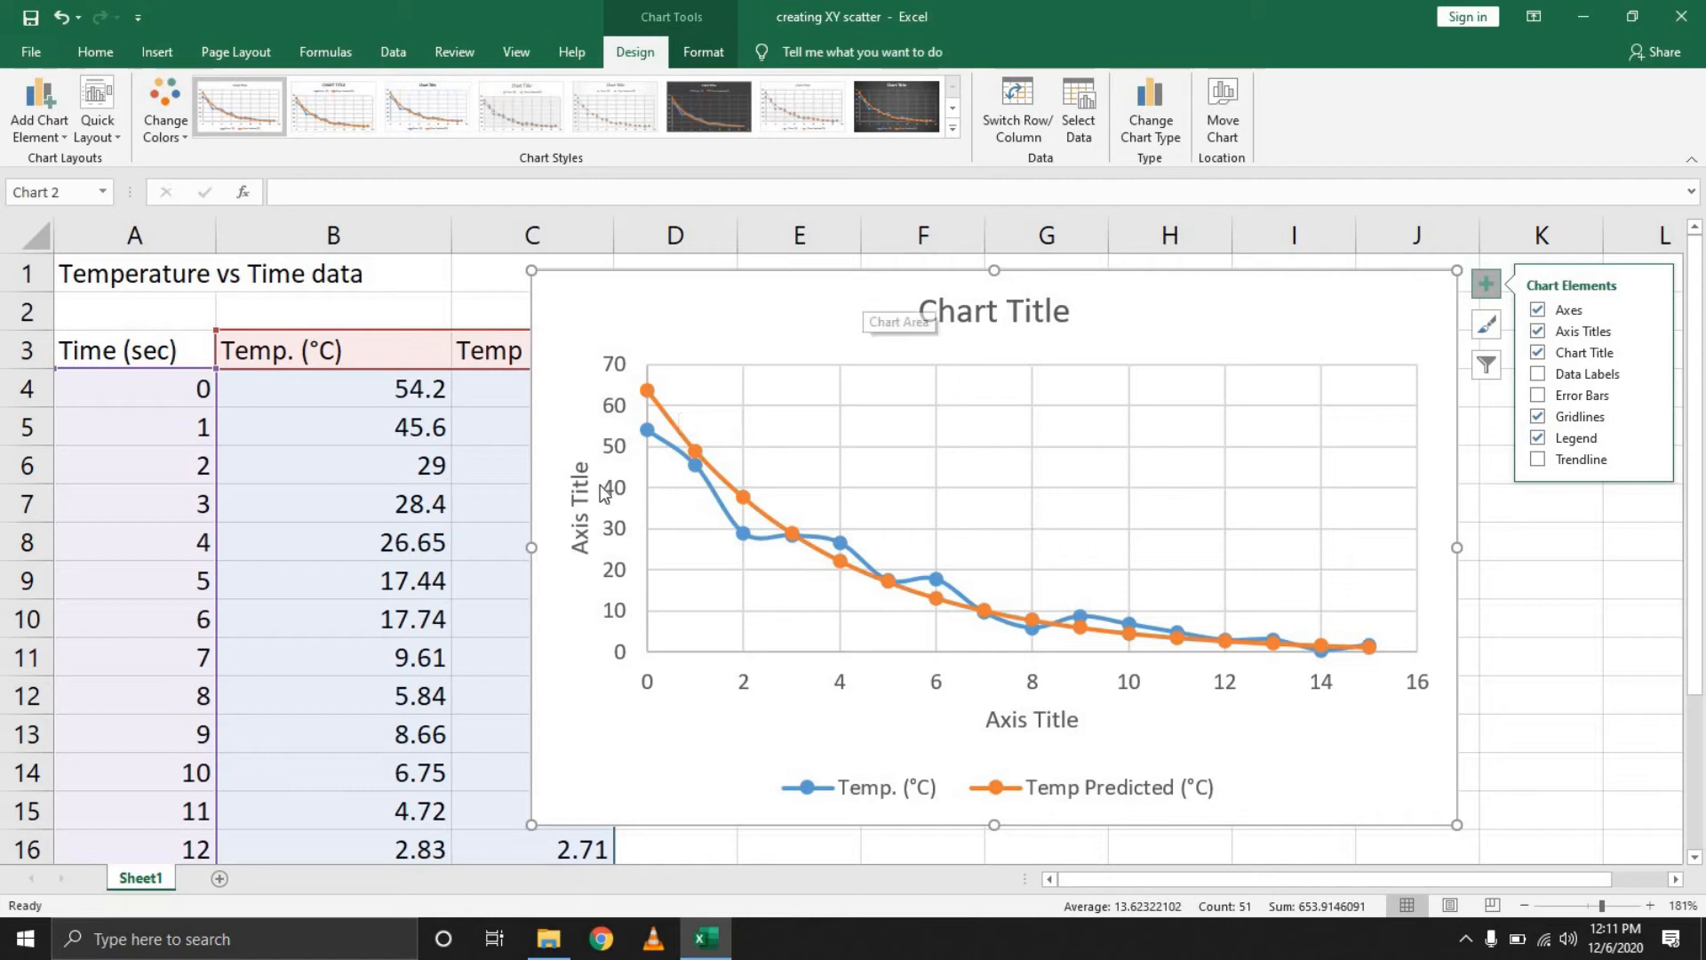
left_click(1035, 316)
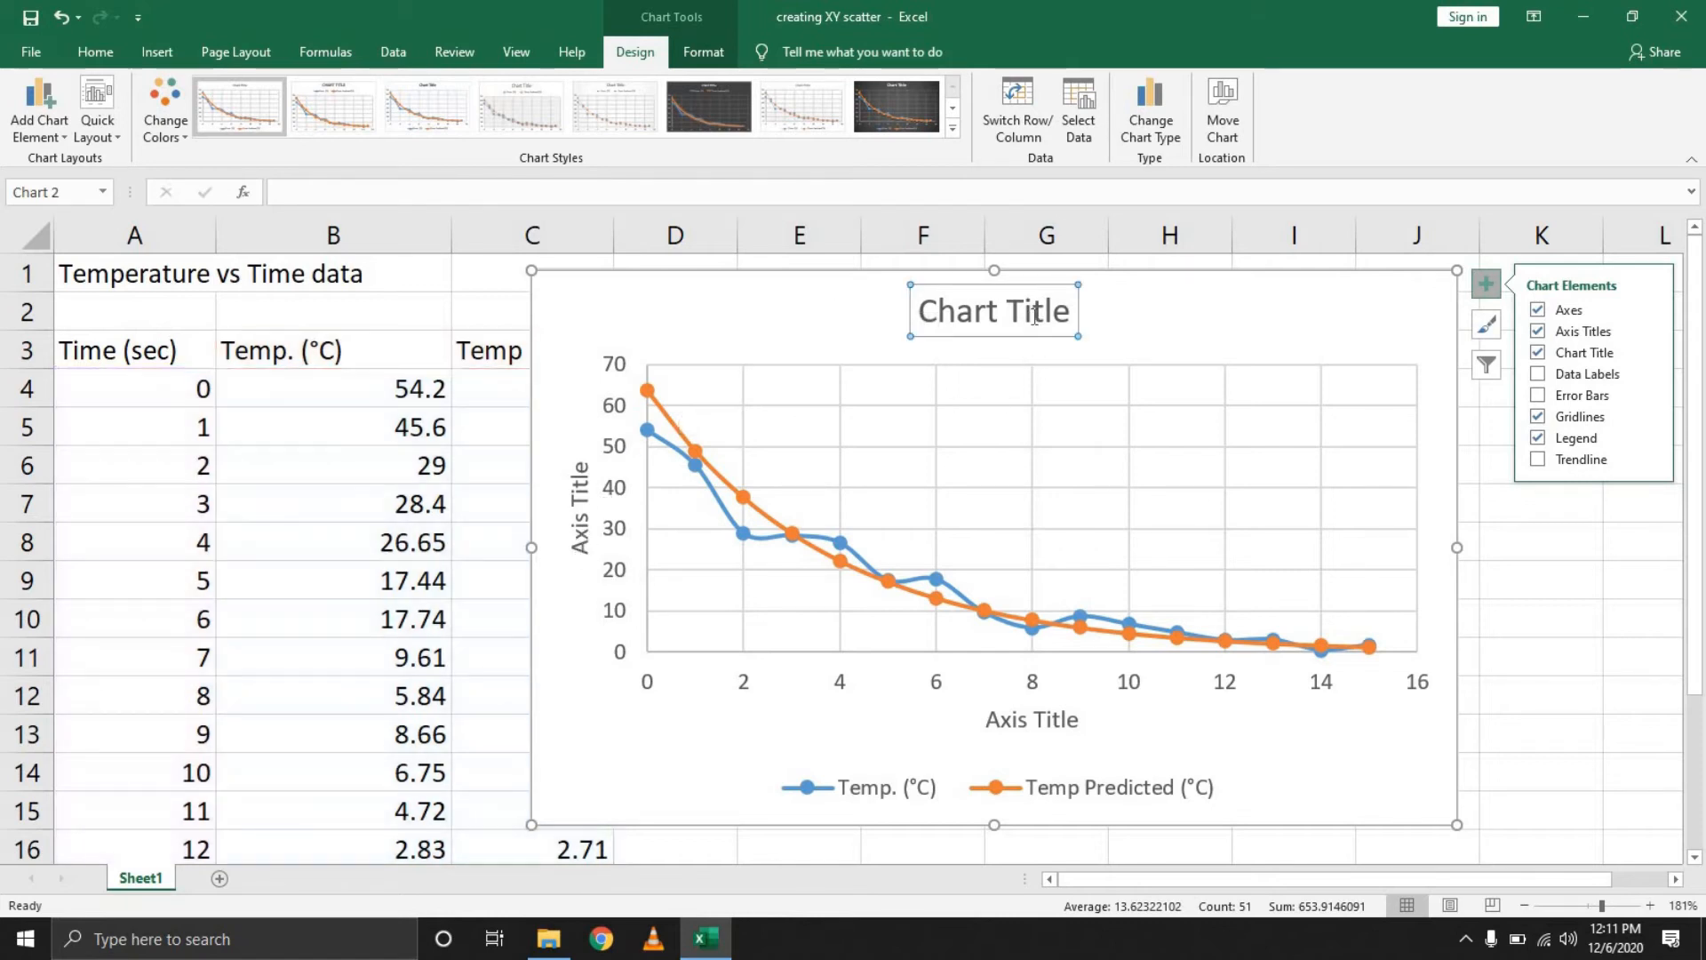
left_click(686, 198)
type("Temperature VS Time")
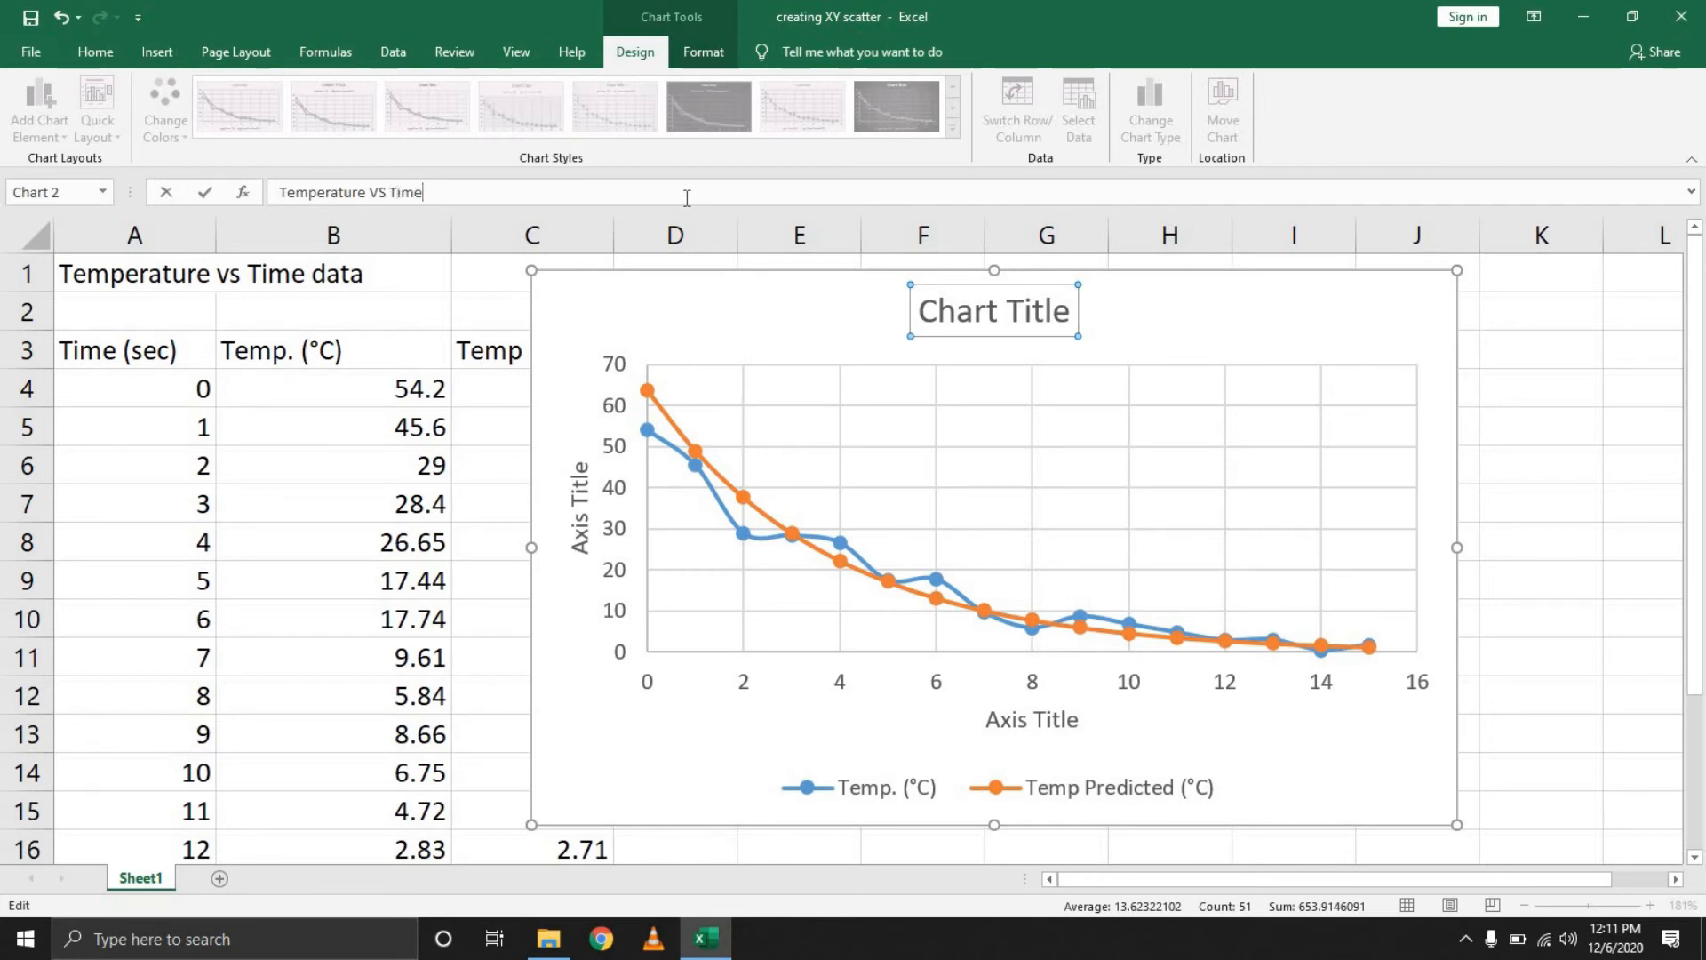
key("Return")
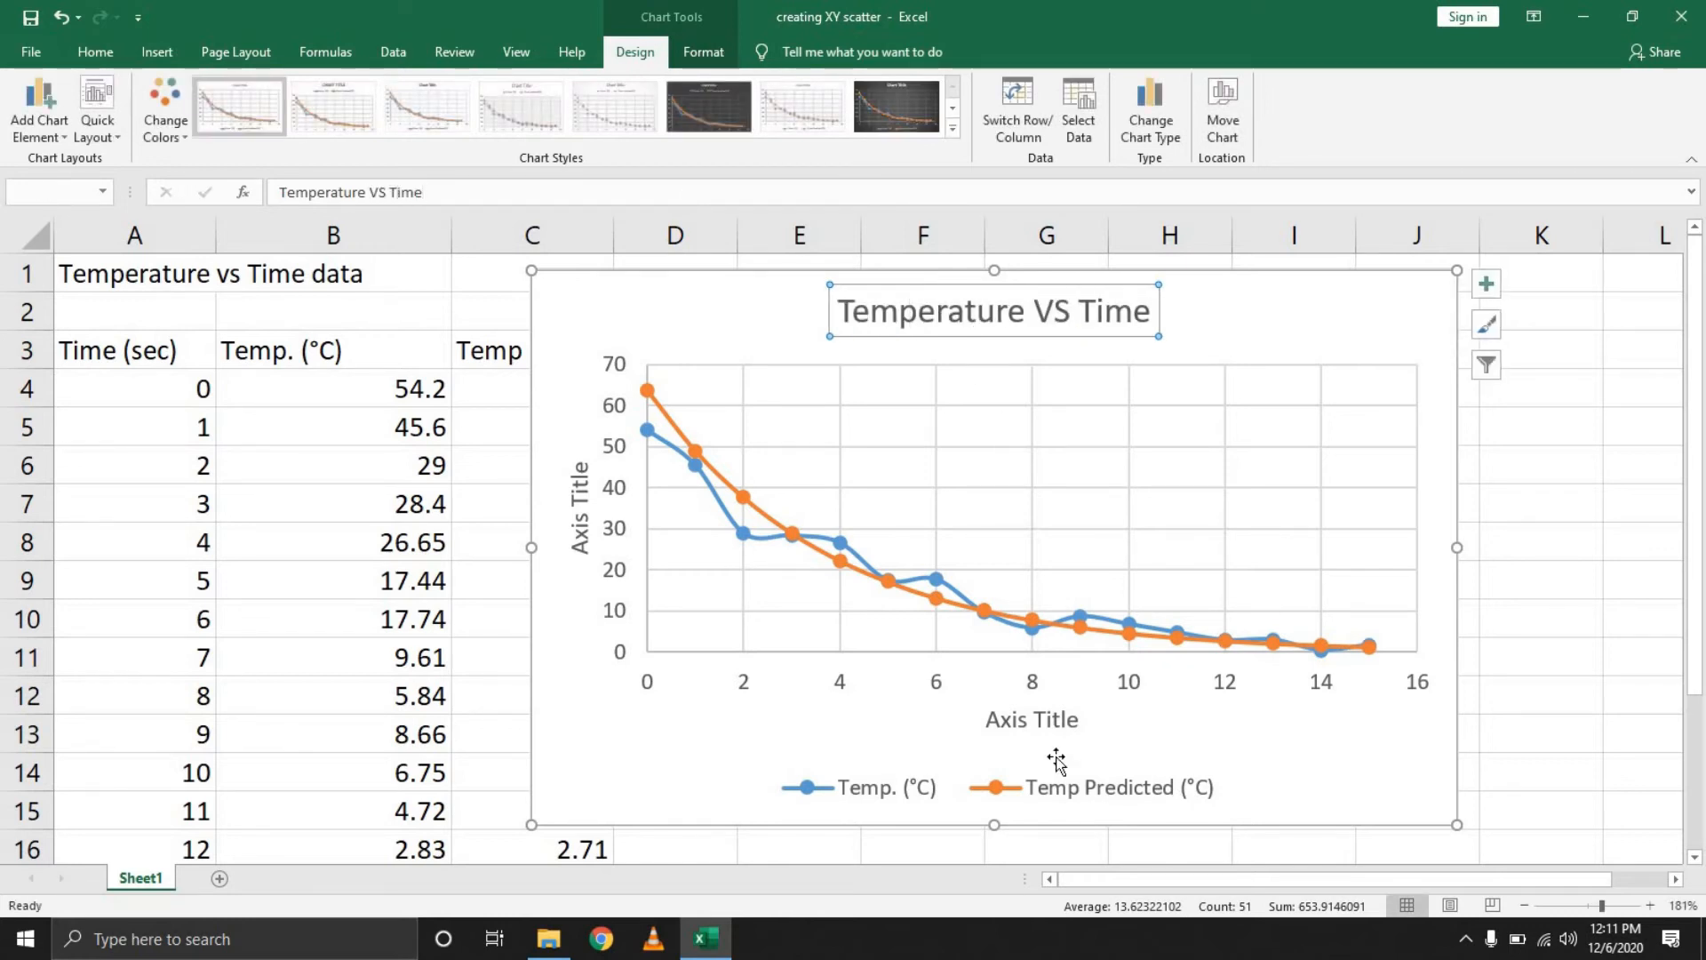
Set the horizontal axis title to Time (Sec)
left_click(1057, 724)
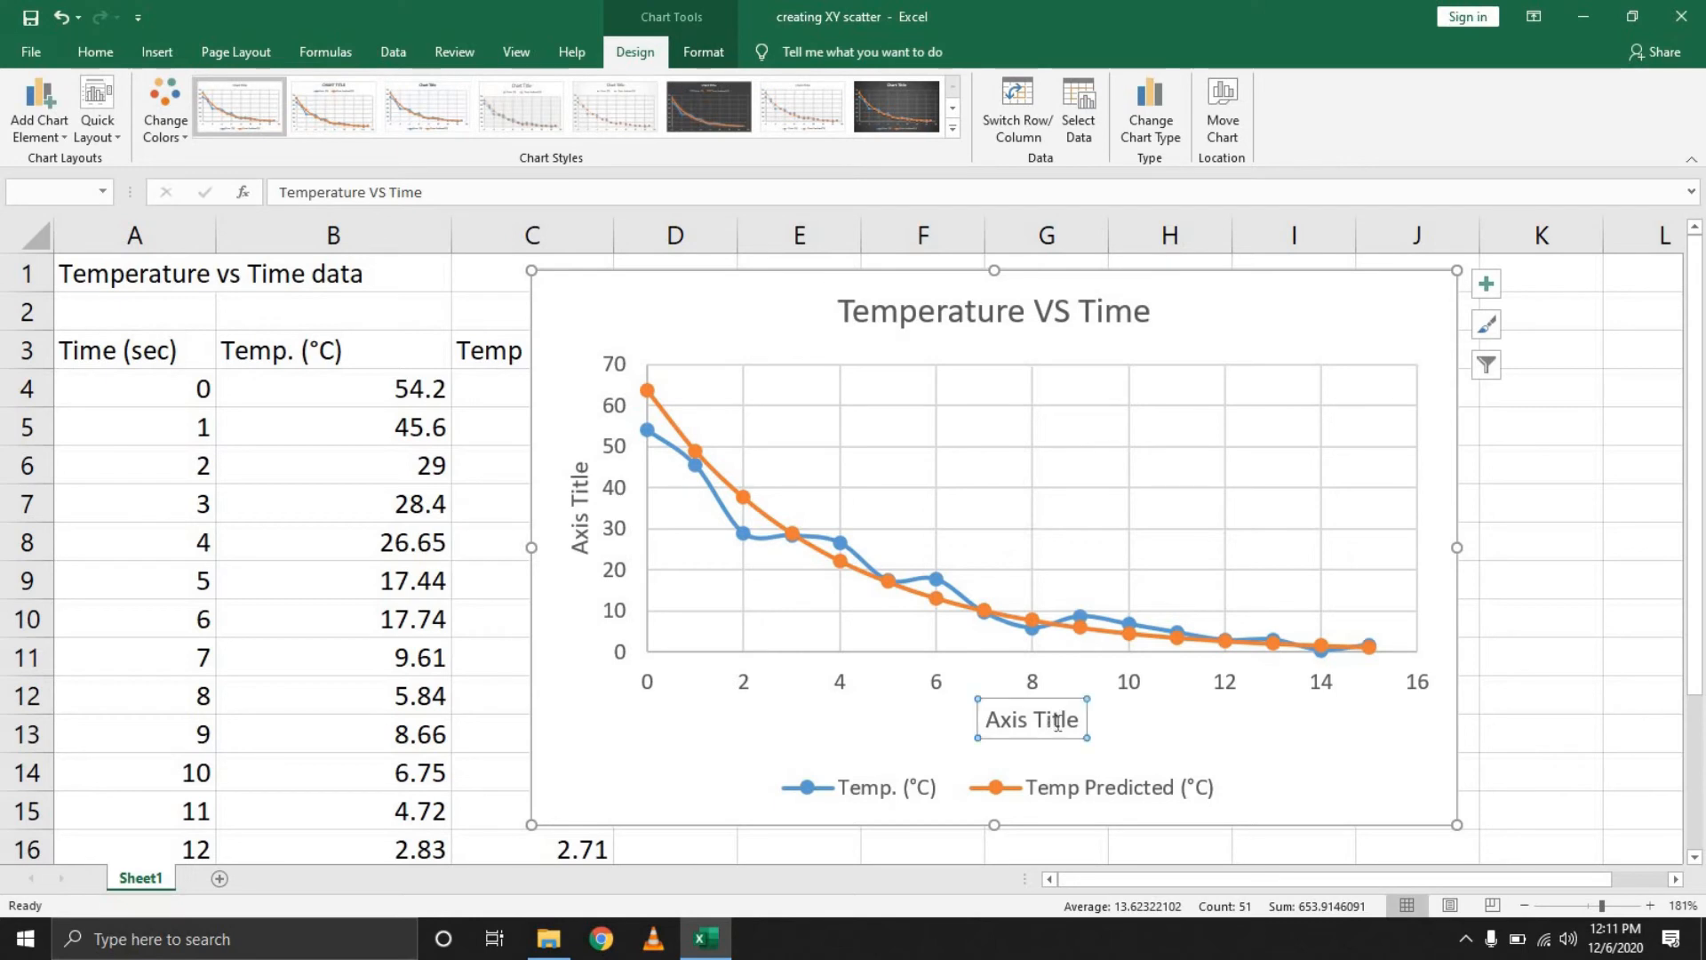
left_click(335, 194)
type("Time ")
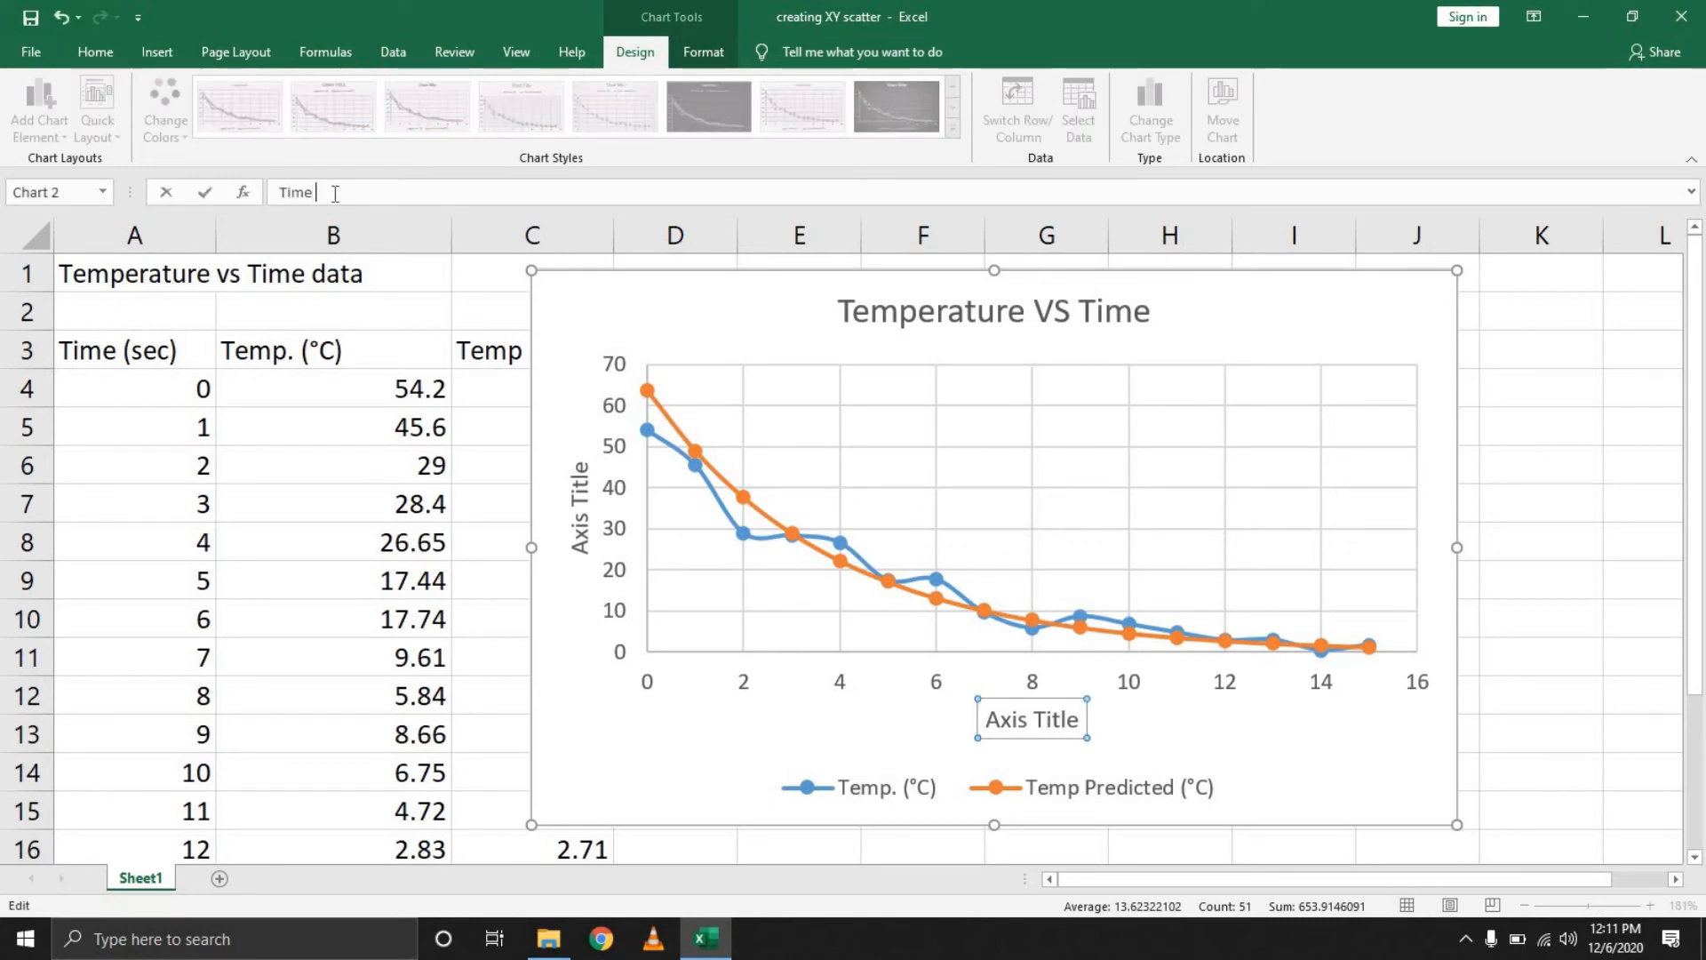
type("(Sec)")
key("Return")
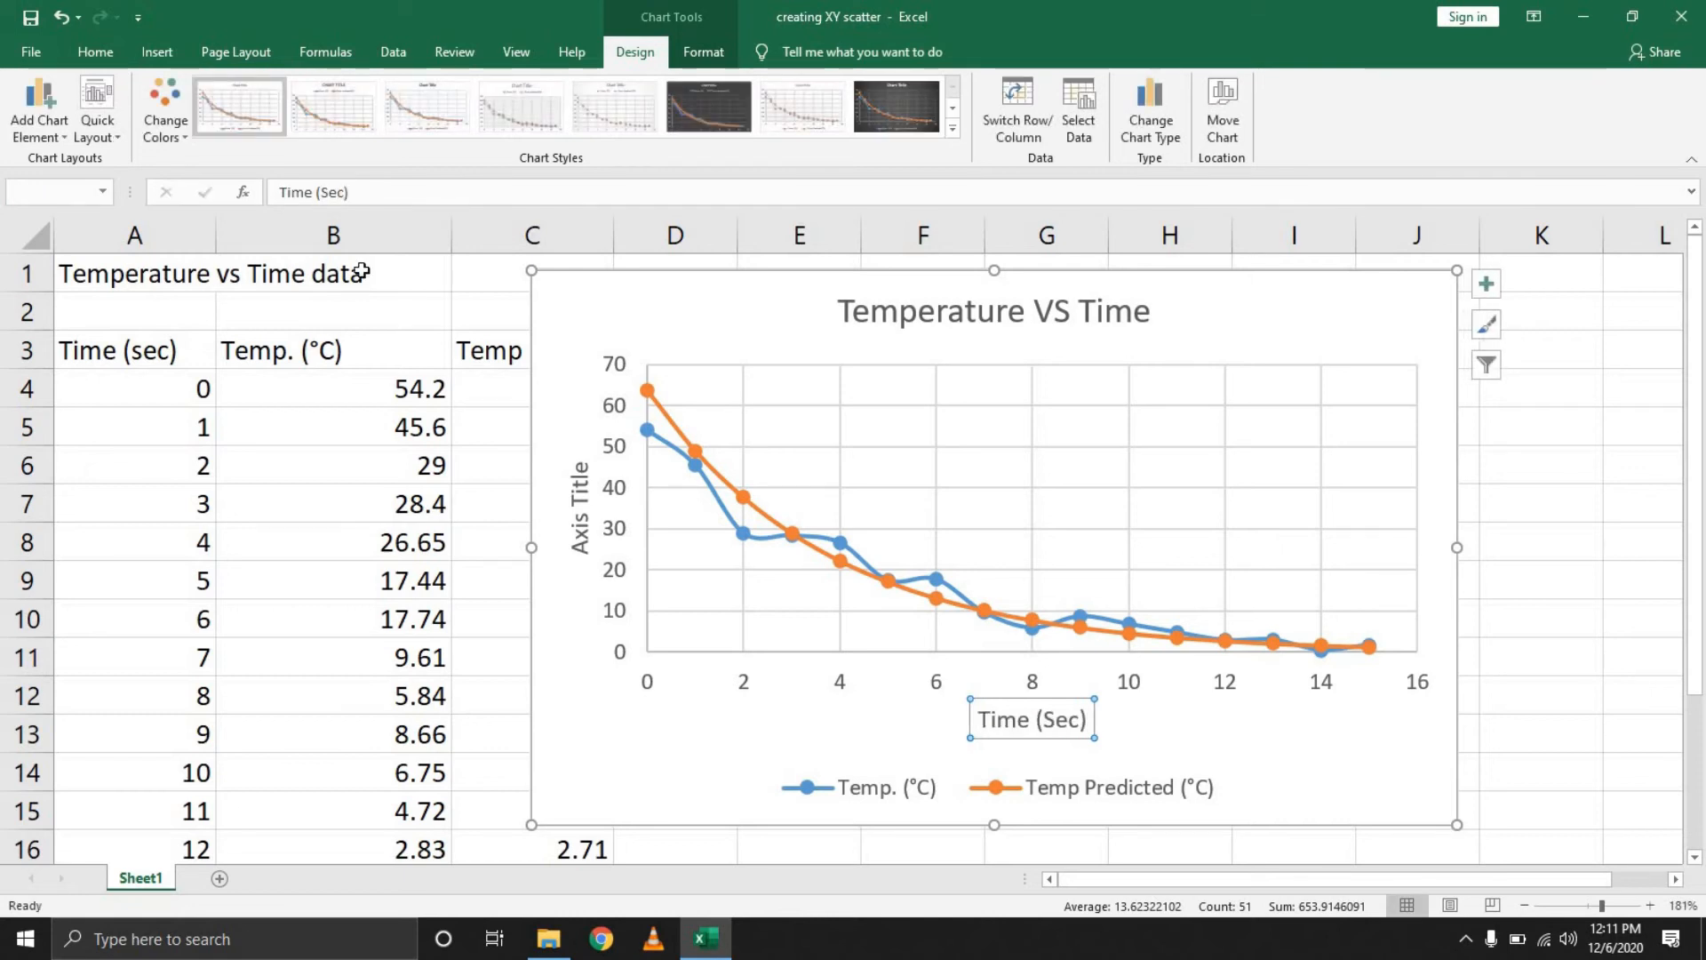
Set the vertical axis title to Temperature (0
left_click(576, 500)
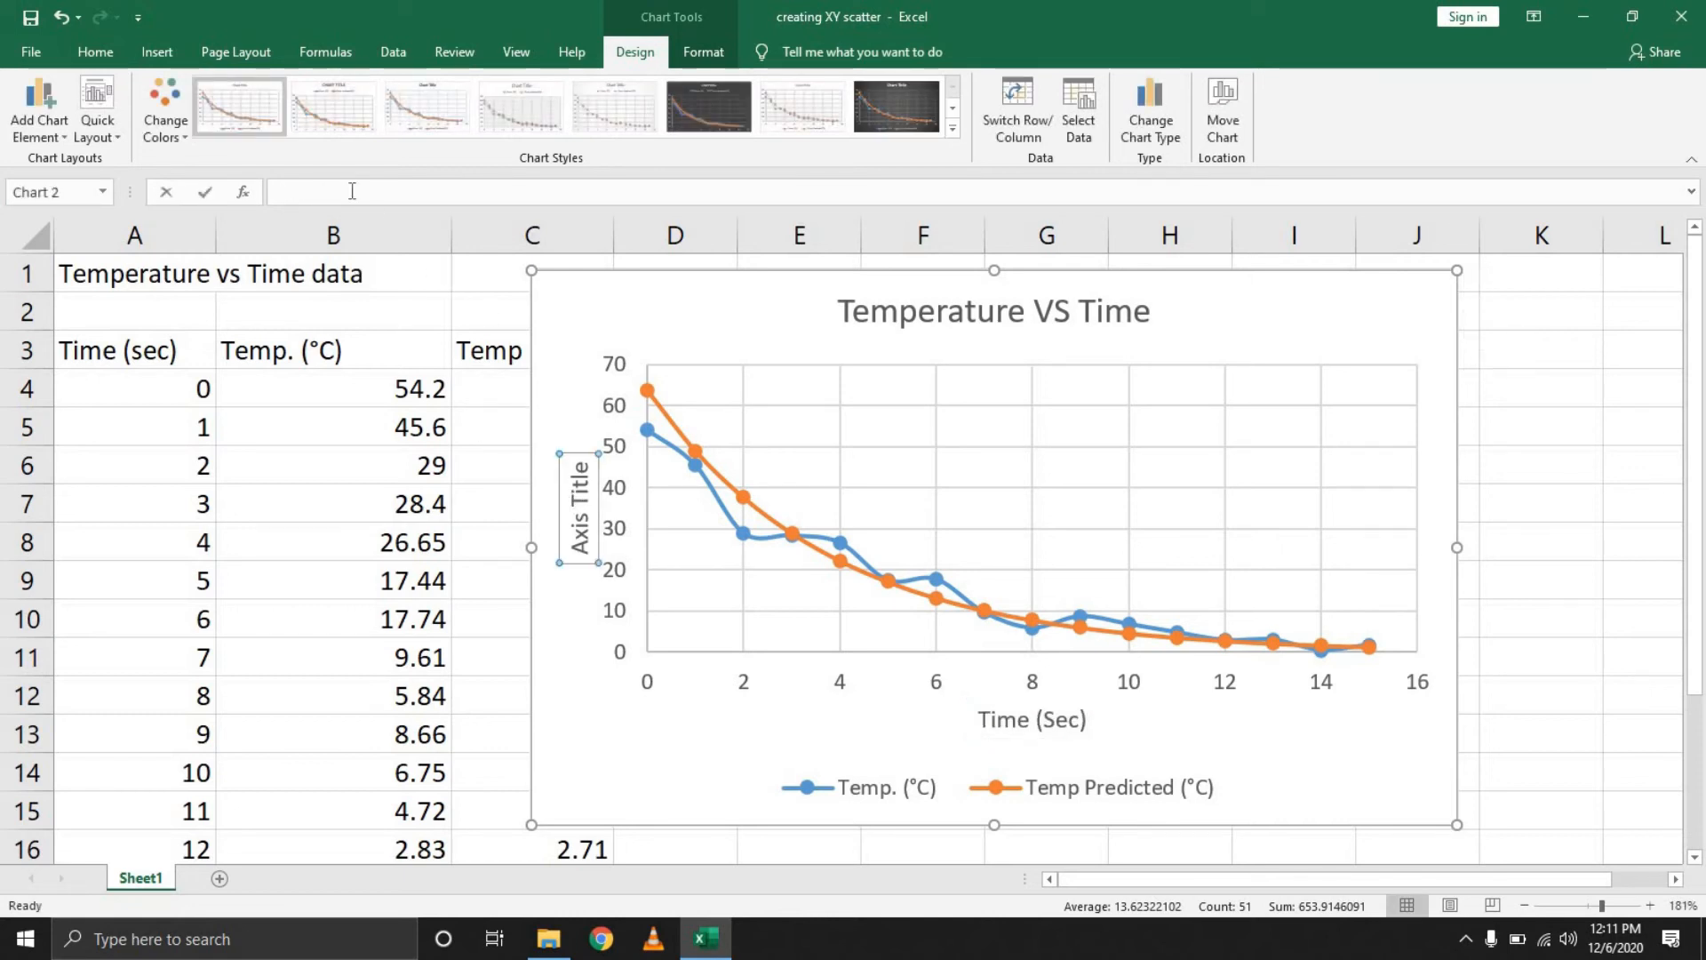
left_click(352, 191)
type("Temperature (0")
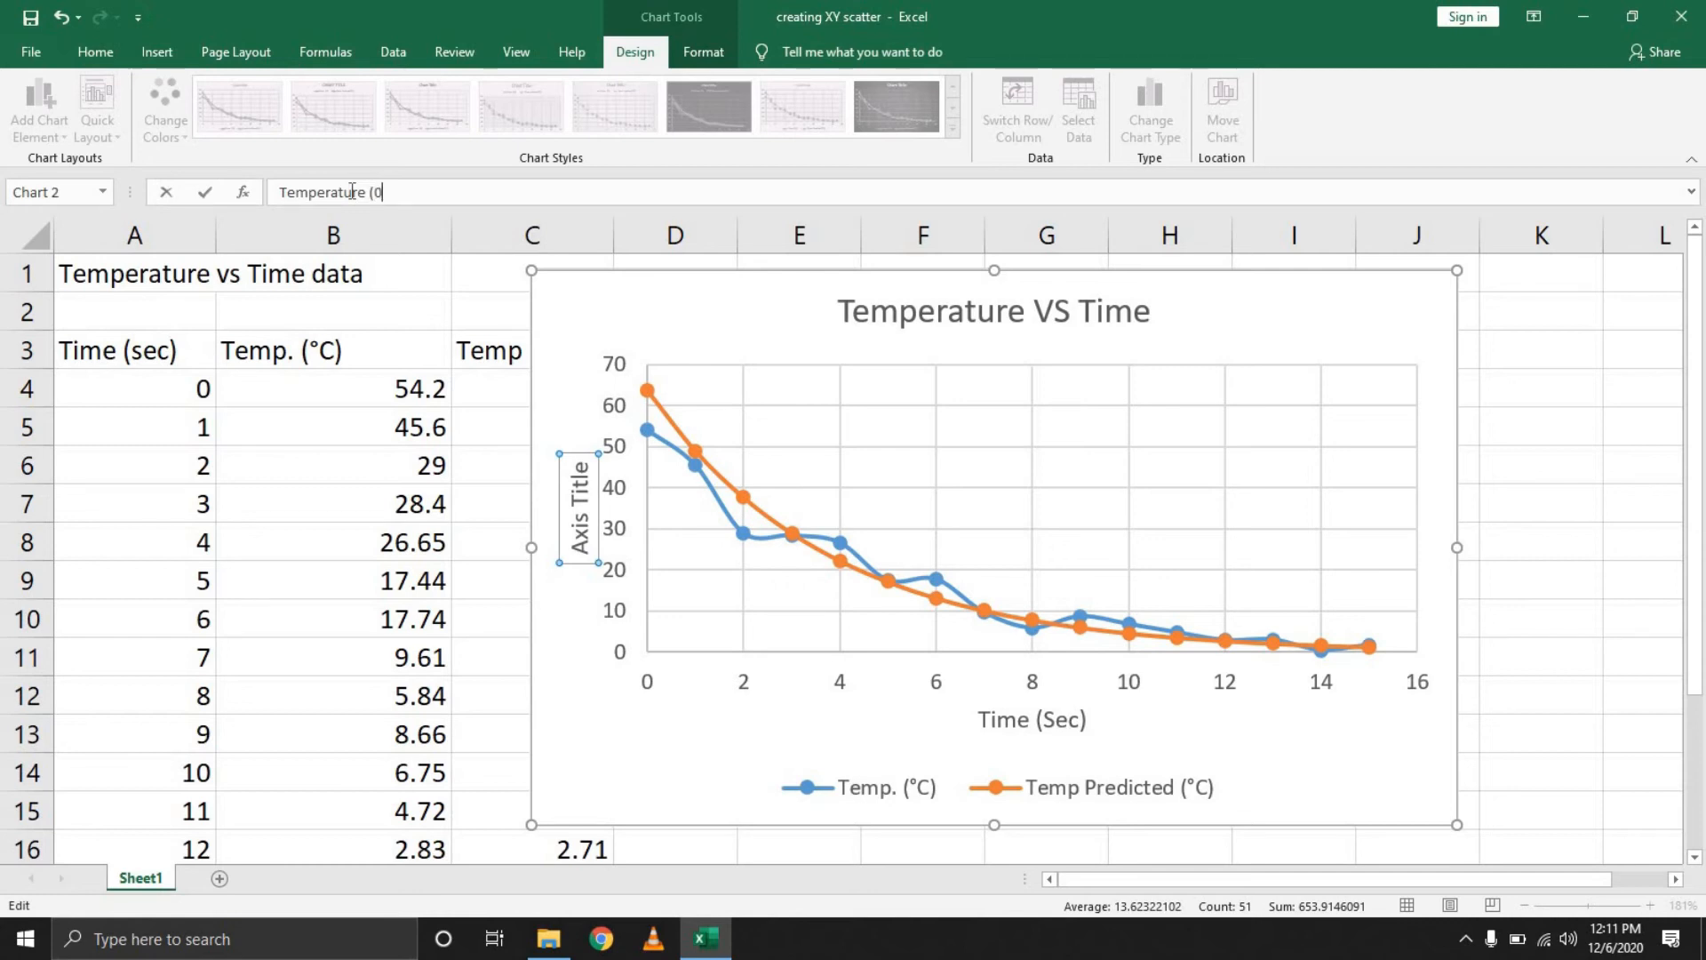
key("Return")
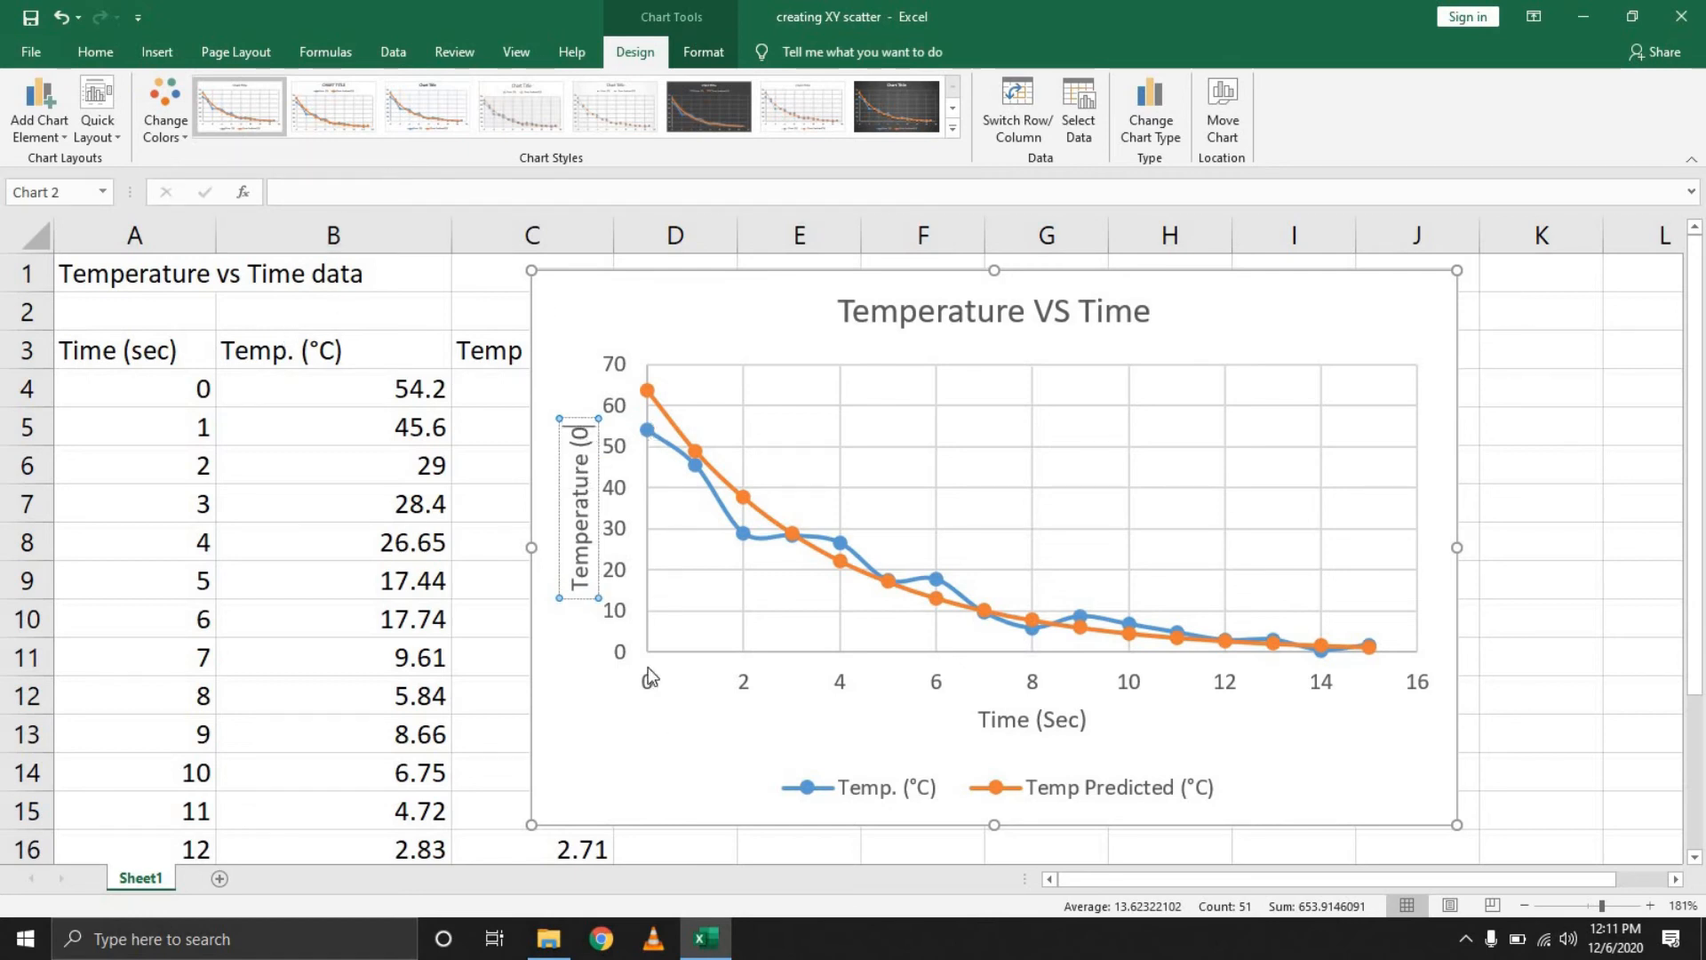
Correct the vertical axis title to Temperature (C)
left_click(342, 198)
type("Temperature (")
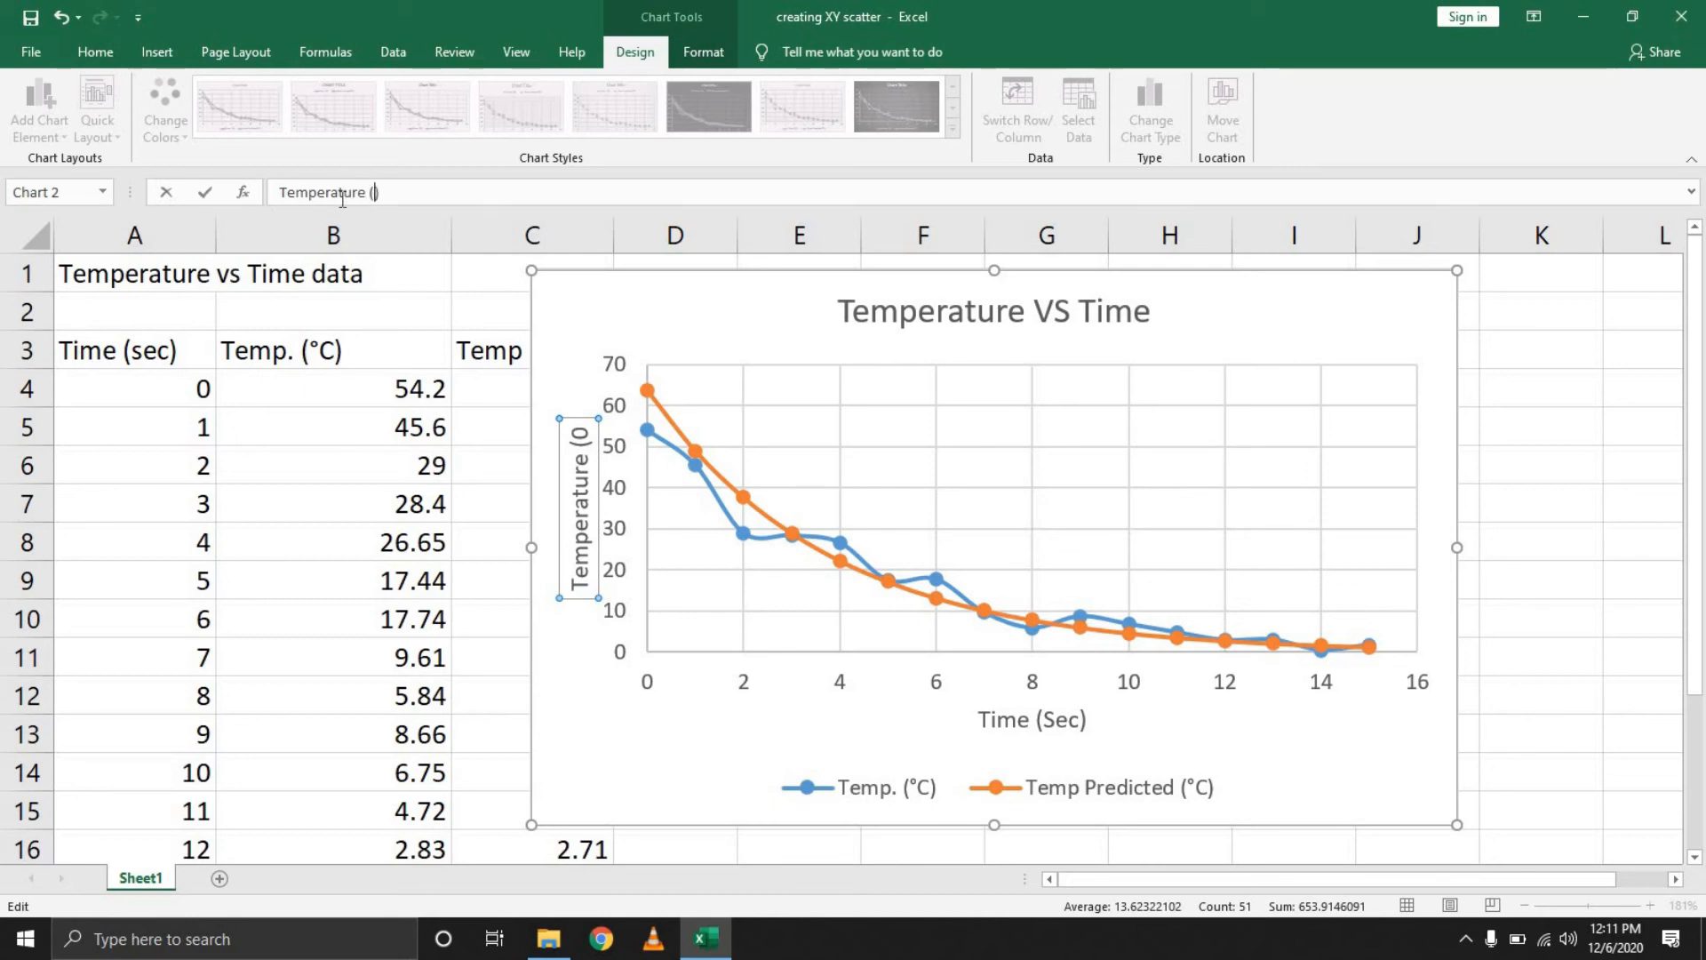
type("C")
key("Return")
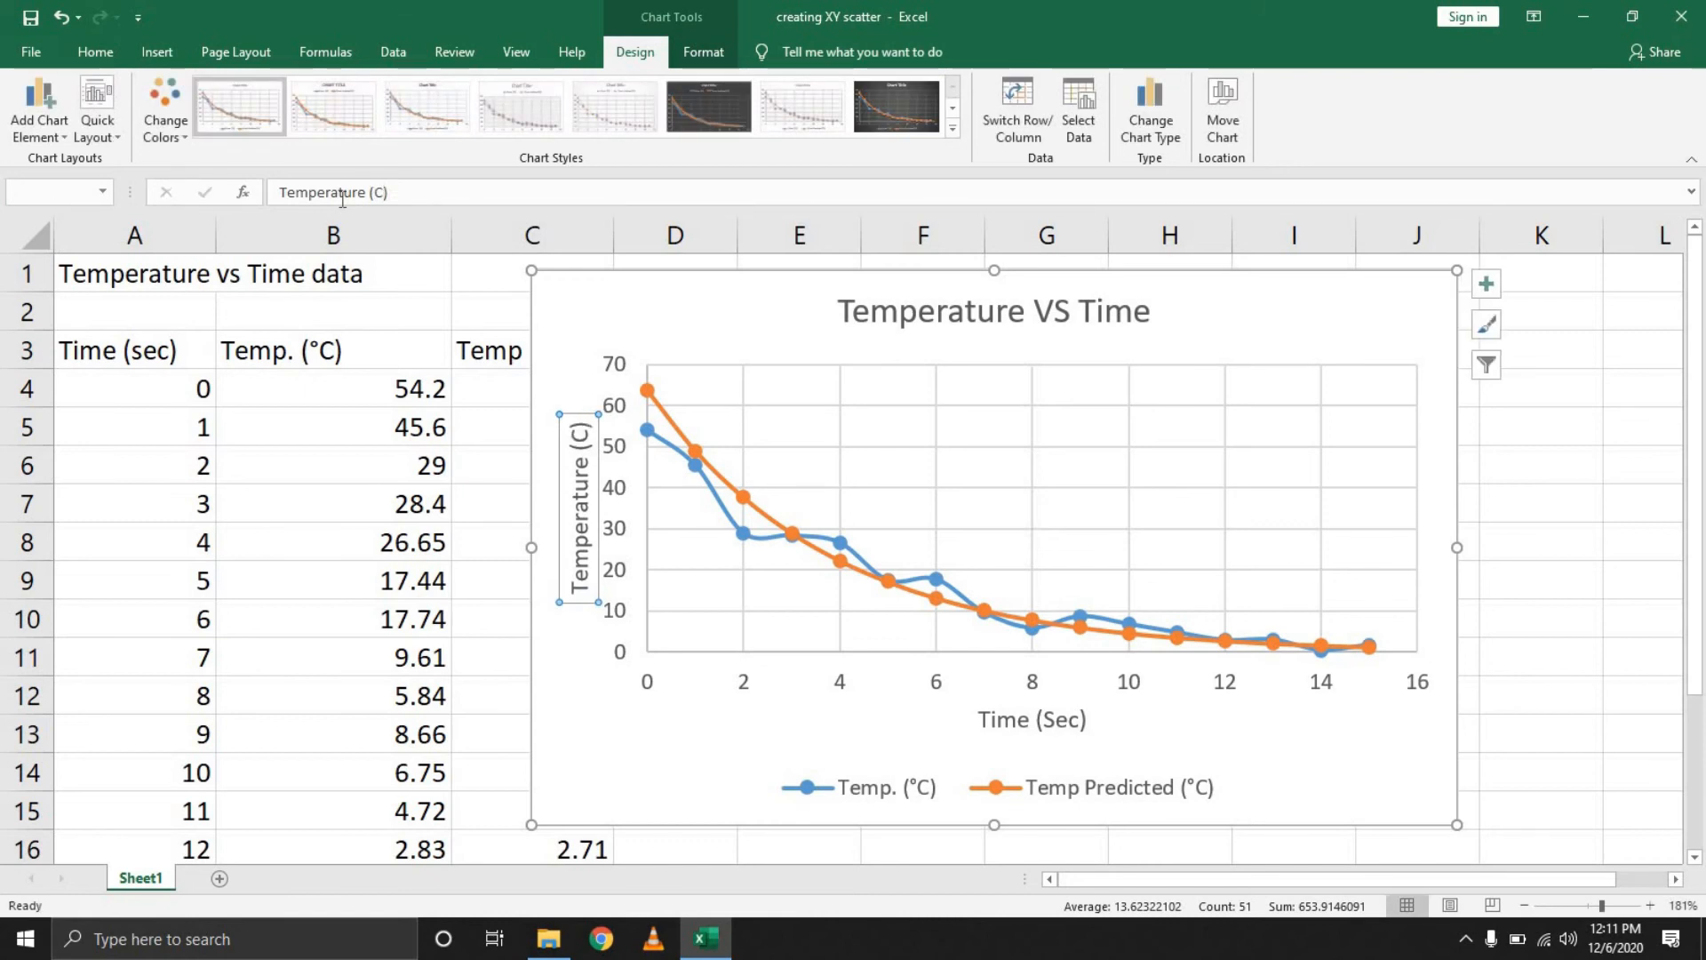
Resize the chart by adjusting its edges so the plot area is slightly shorter
left_click_drag(1355, 302, 1341, 305)
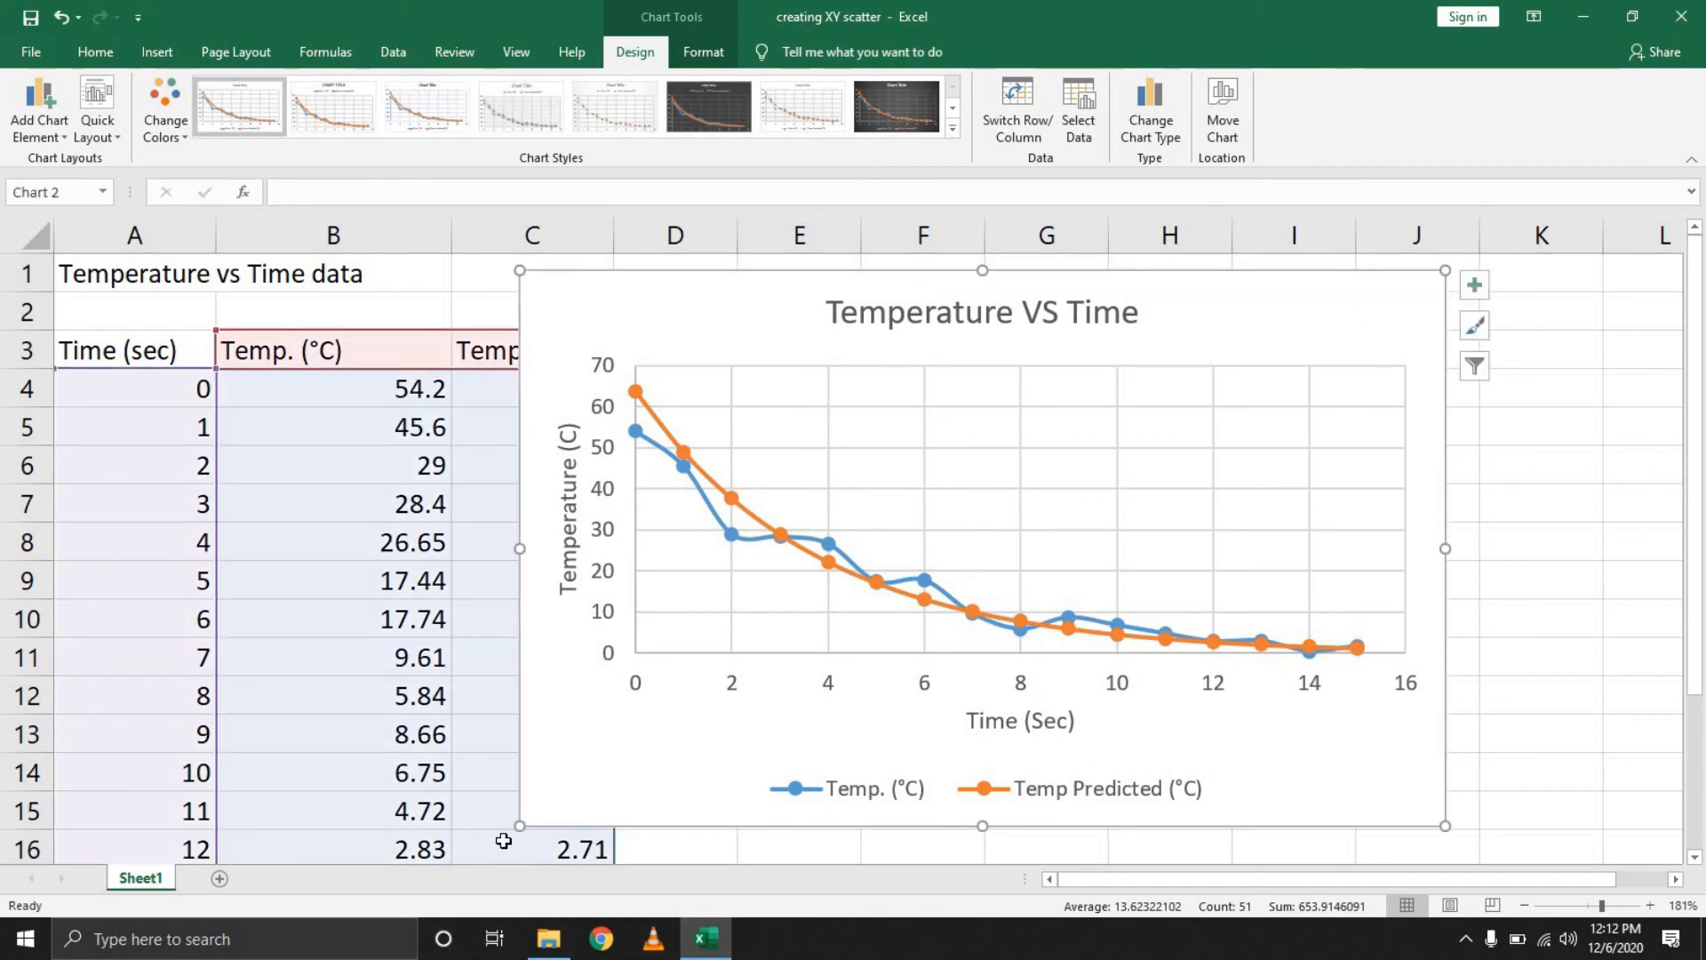
mouse_move(520, 829)
left_mouse_down()
mouse_move(667, 720)
mouse_move(522, 779)
left_mouse_up()
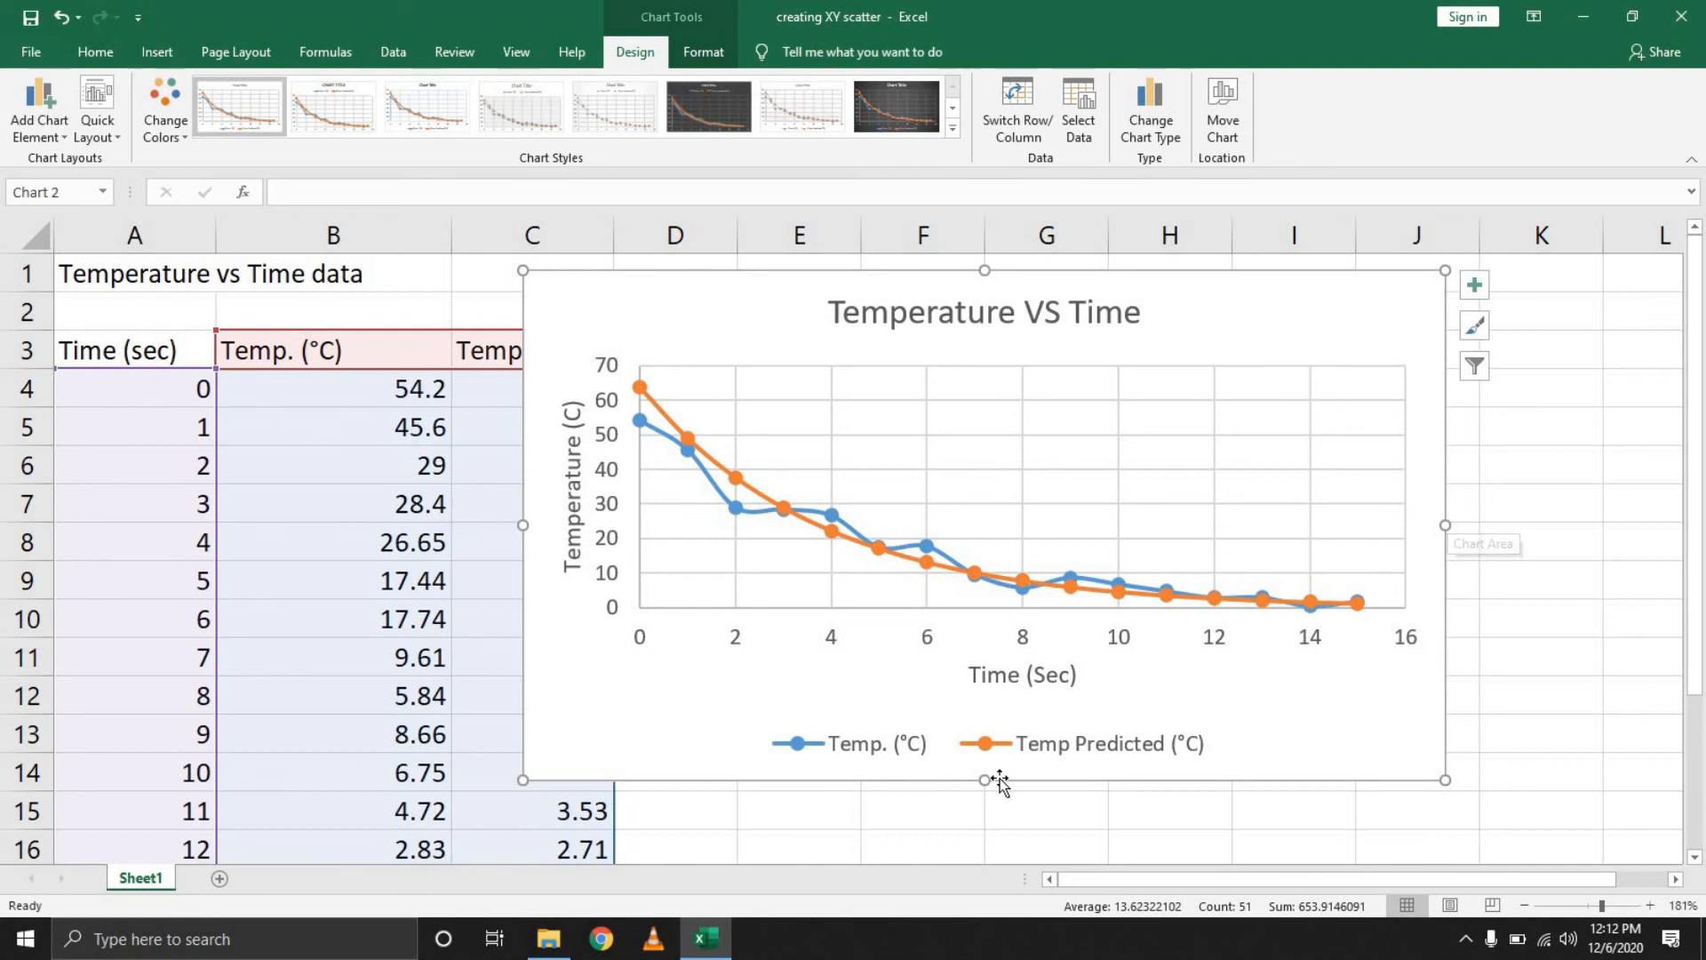
mouse_move(976, 782)
left_mouse_down()
mouse_move(974, 708)
mouse_move(983, 810)
left_mouse_up()
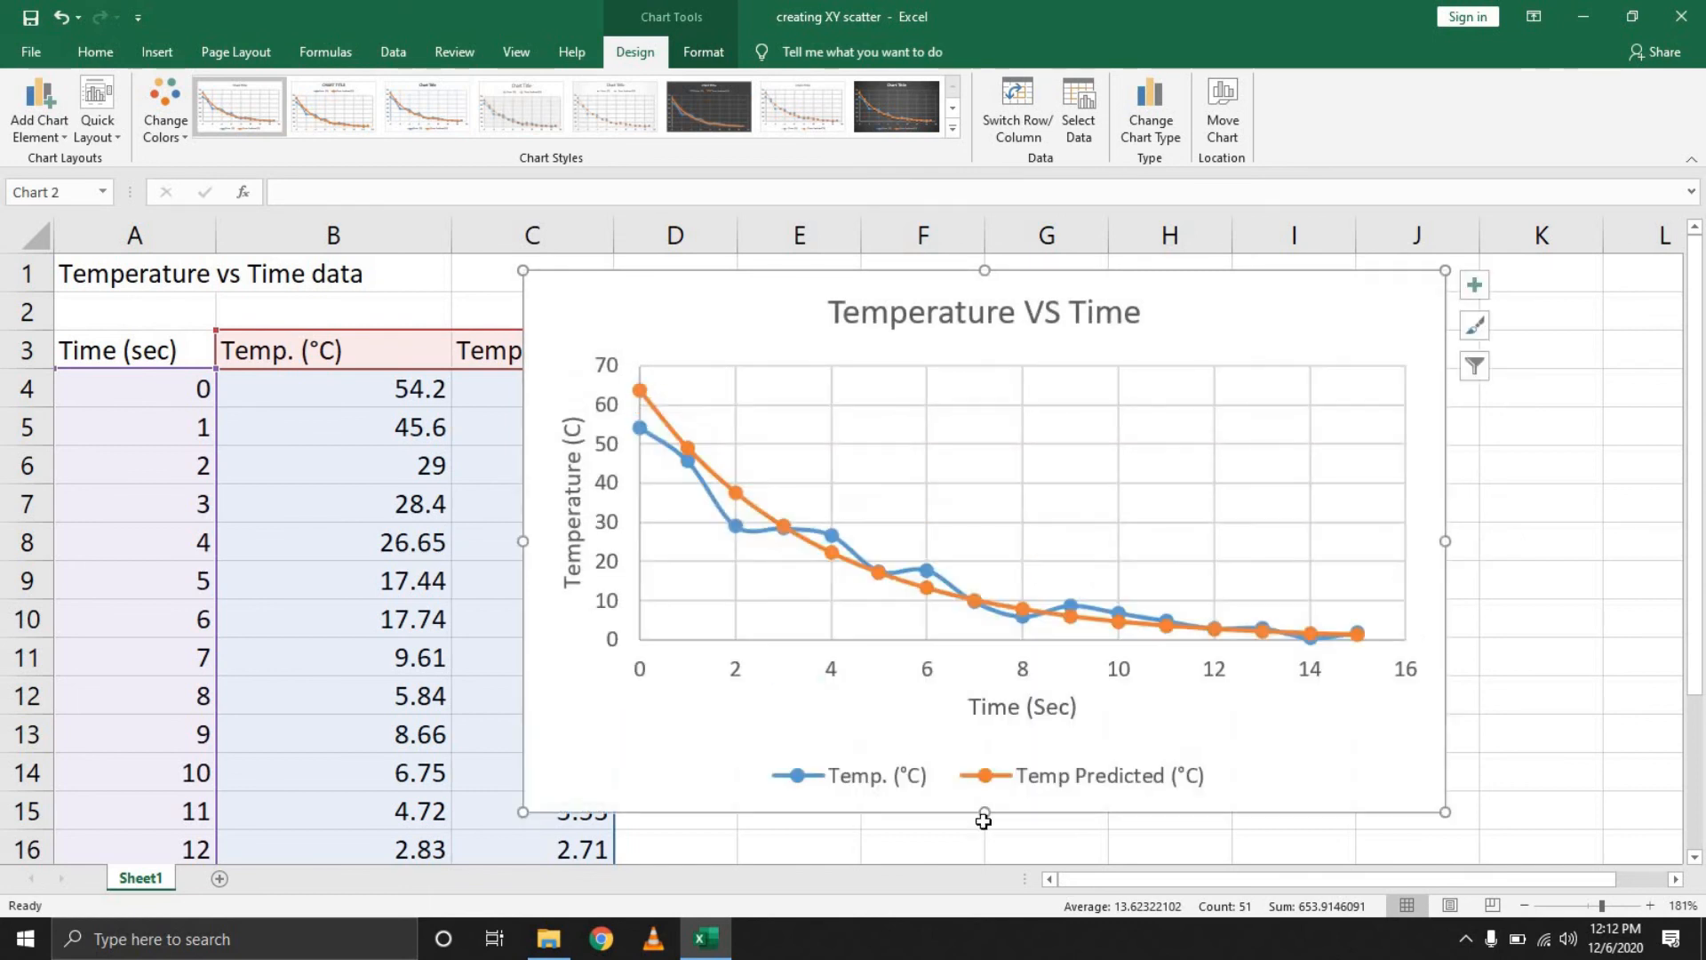
left_click_drag(523, 818, 622, 782)
Move the chart to sit beside the data table and deselect it
left_click_drag(1601, 906, 1592, 906)
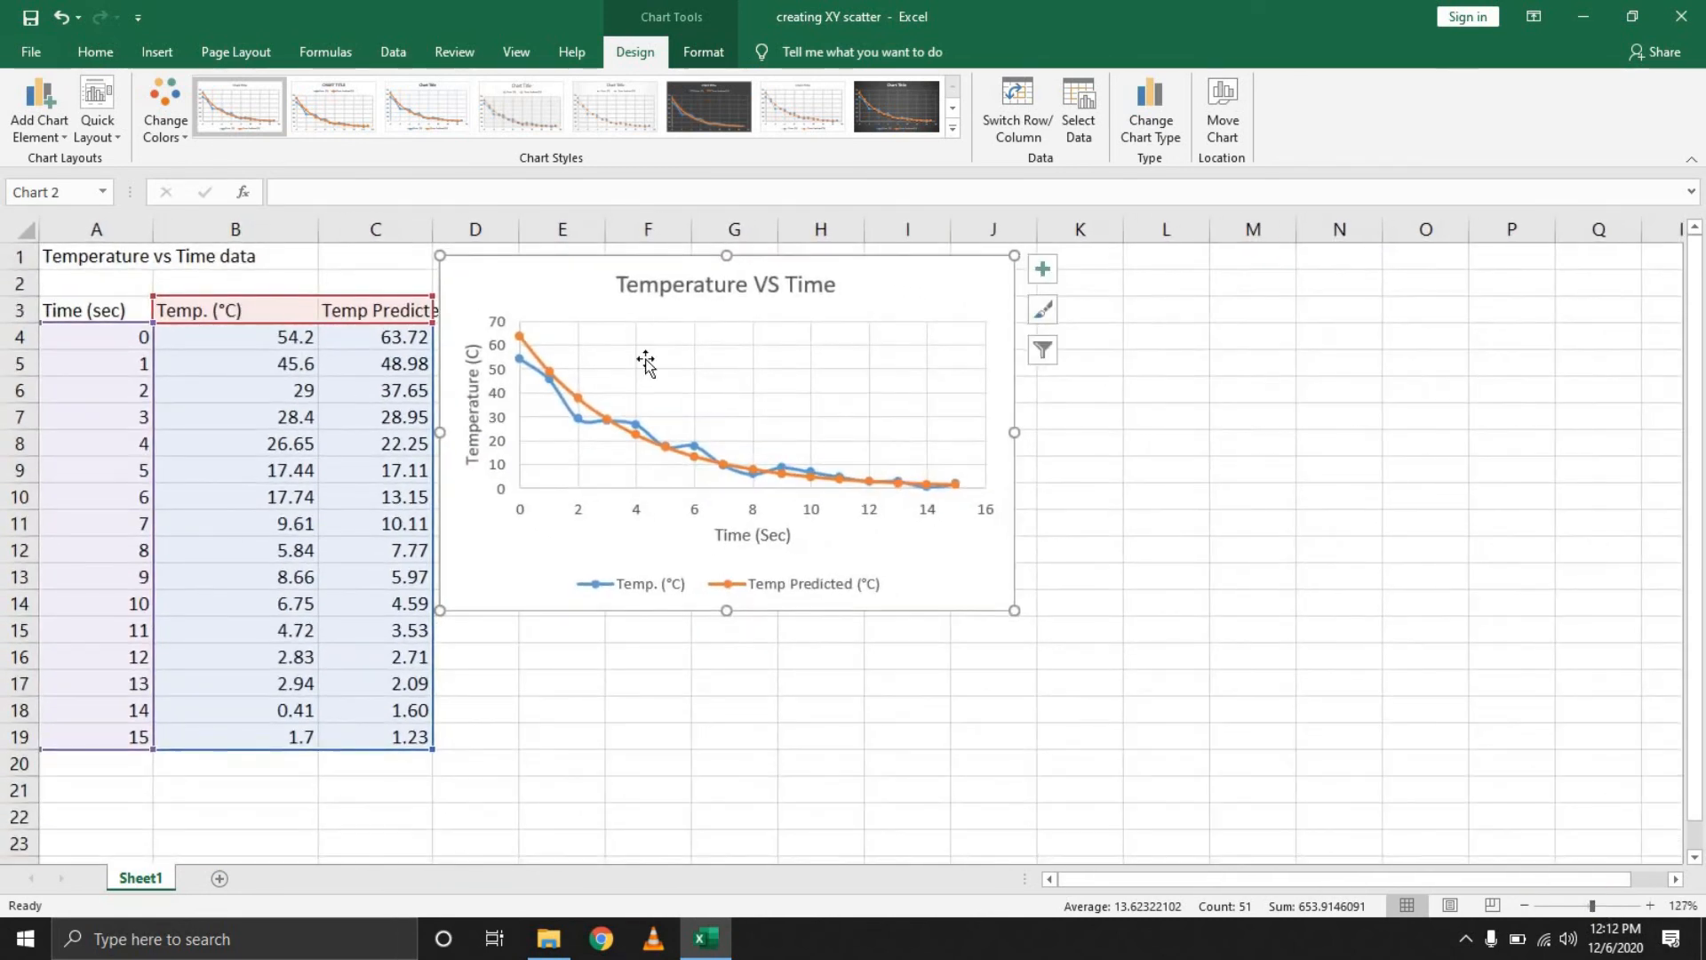
left_click_drag(542, 281, 631, 343)
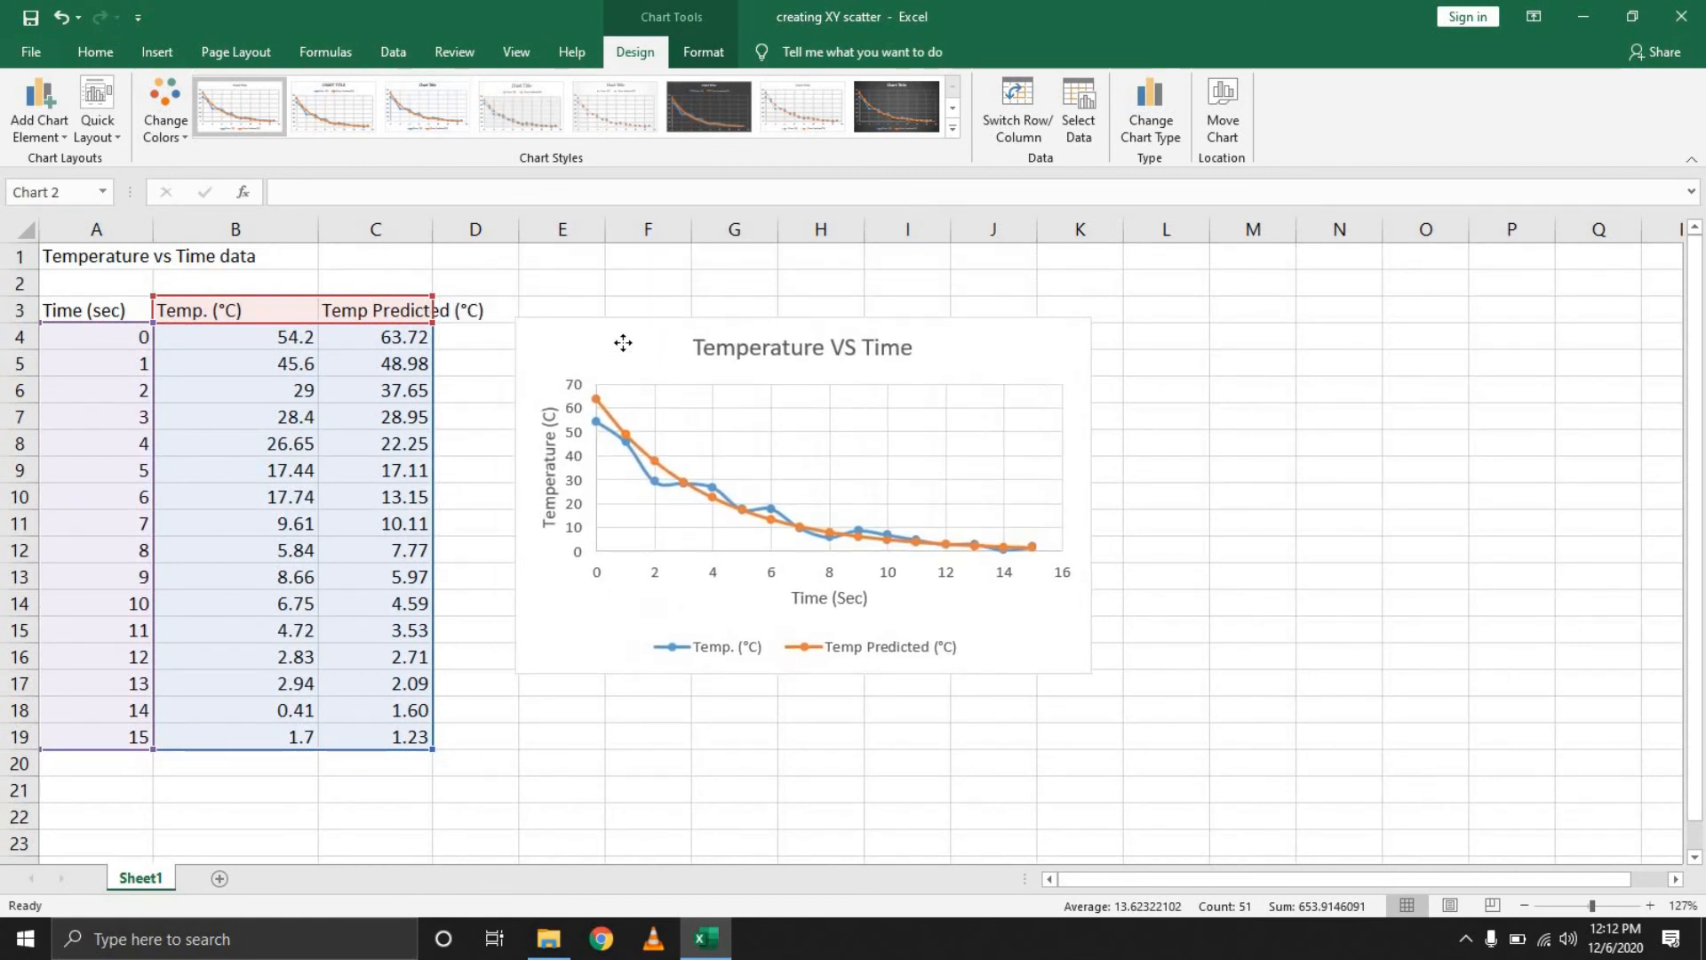
left_click(1290, 395)
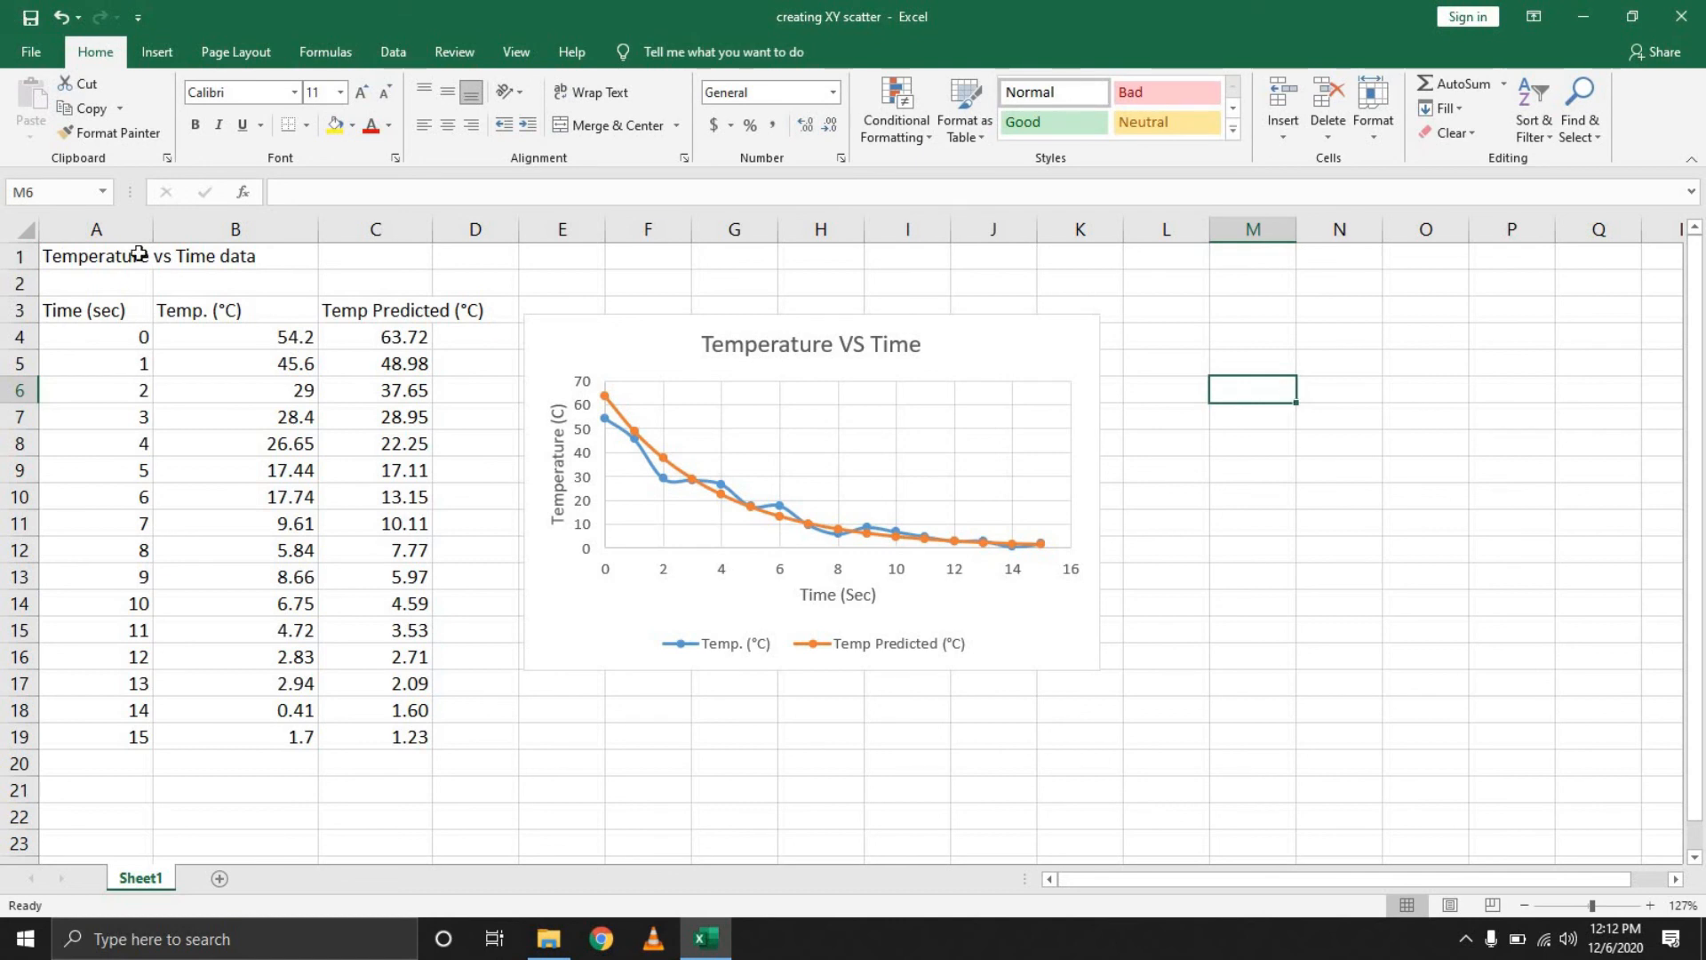
left_click(621, 335)
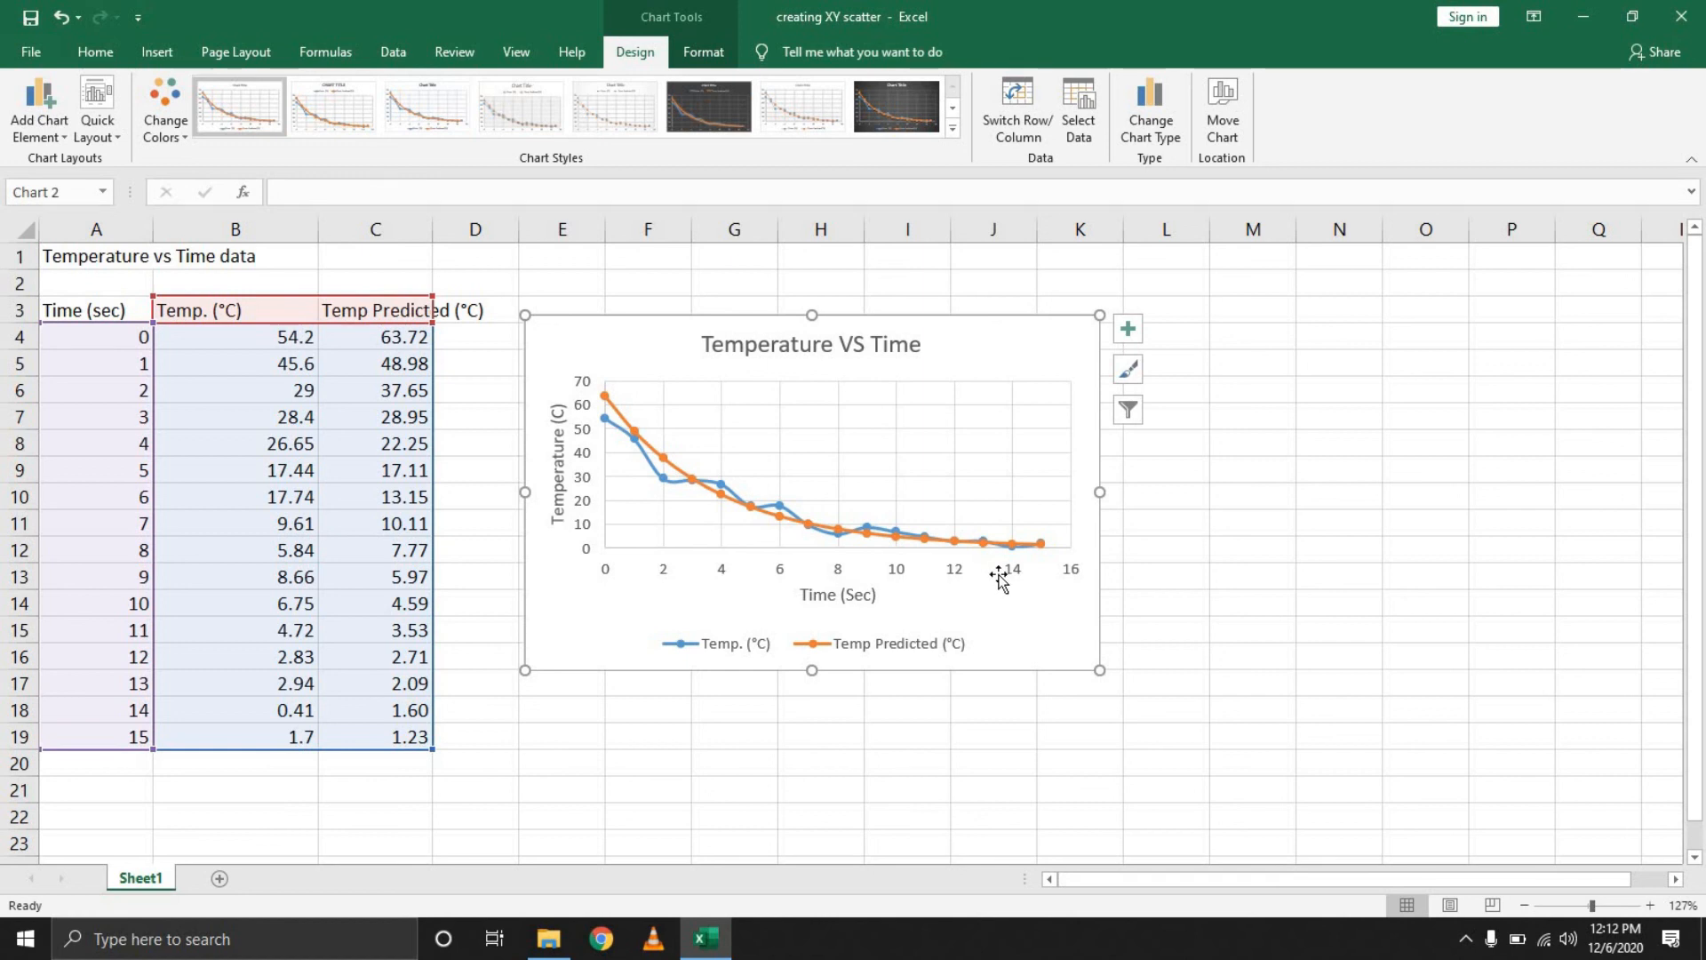
left_click(1290, 539)
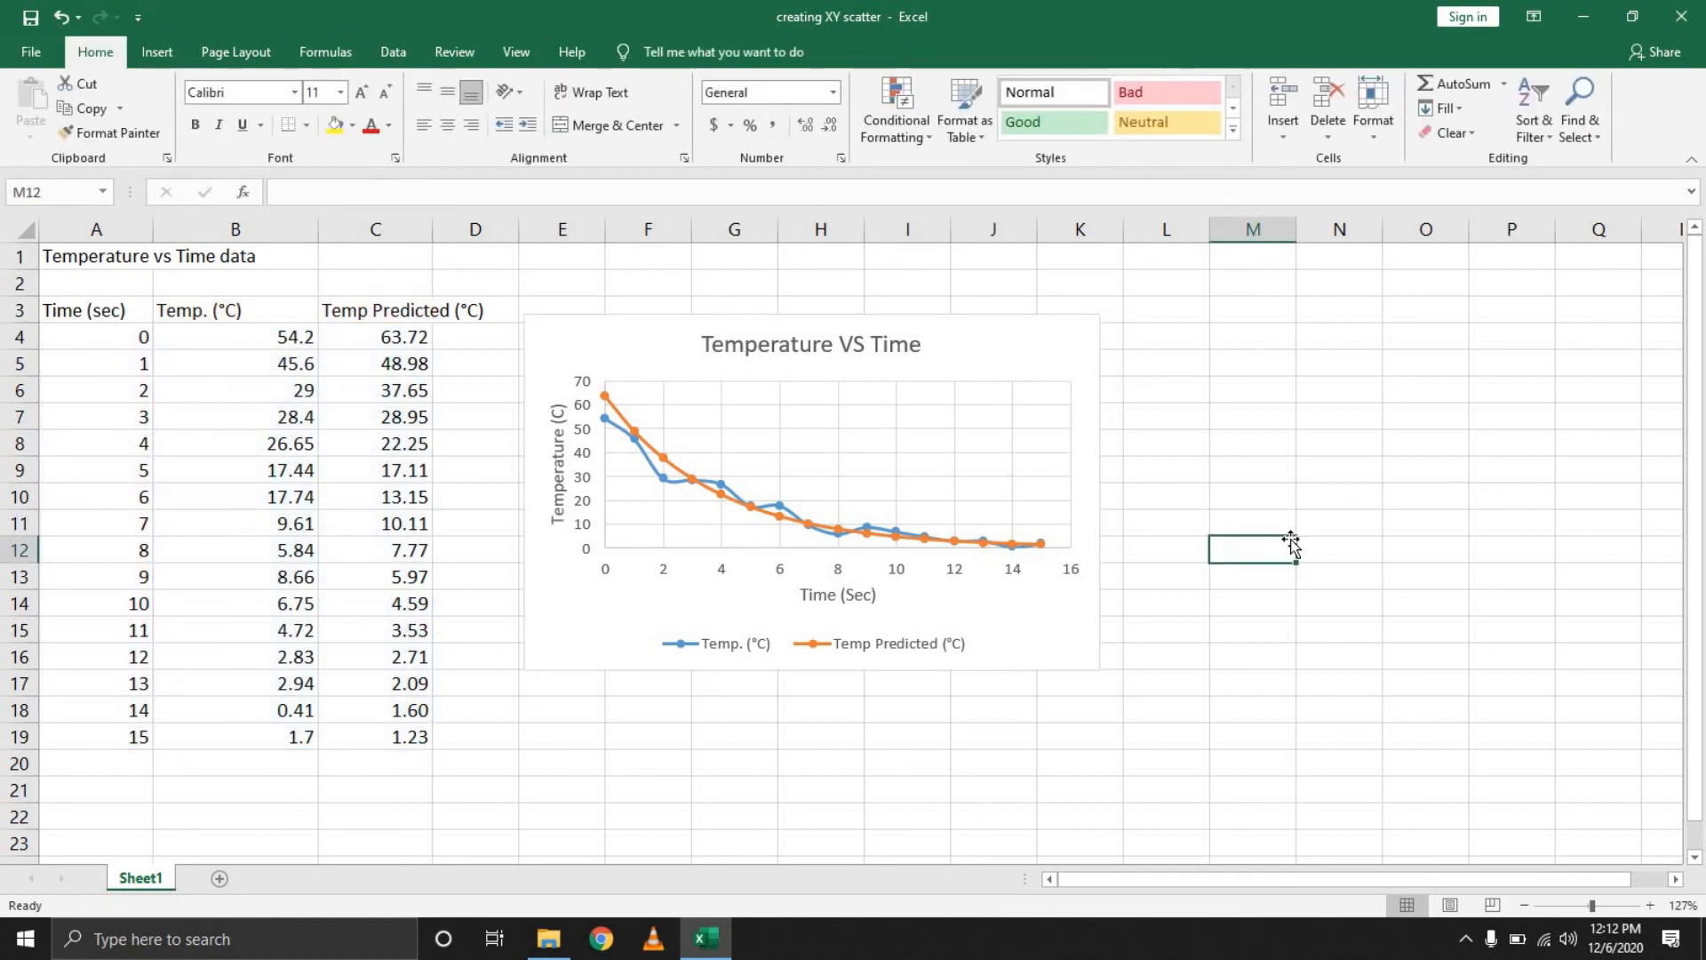